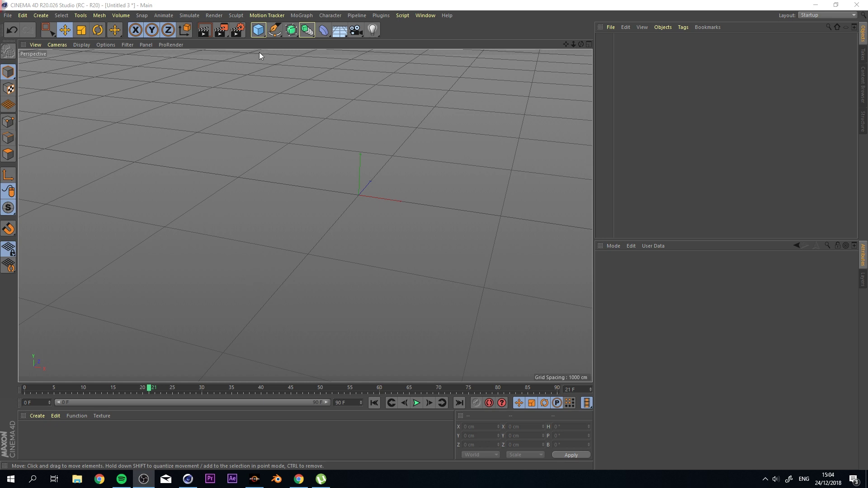
Add a cube and resize it into a flat slab about 1122 cm in X, 39 cm in Y and 1199 cm in Z.
{"action": "left_click", "coordinate": [258, 30]}
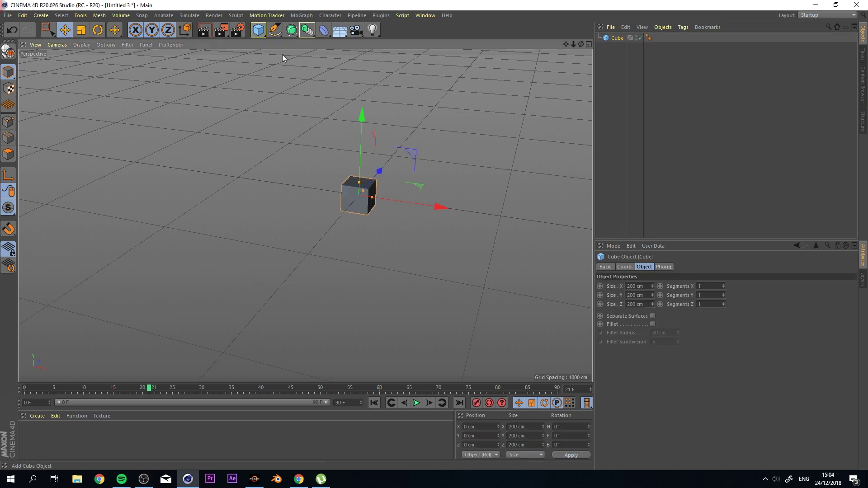
{"action": "scroll", "coordinate": [390, 184], "scroll_direction": "up", "scroll_amount": 8}
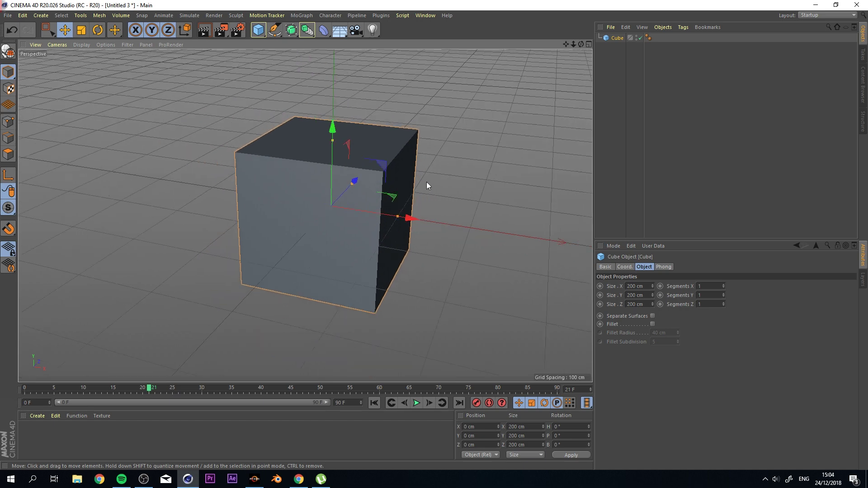
{"action": "scroll", "coordinate": [429, 178], "scroll_direction": "down", "scroll_amount": 3}
{"action": "left_click_drag", "start_coordinate": [406, 207], "coordinate": [453, 213]}
{"action": "left_click_drag", "start_coordinate": [374, 176], "coordinate": [427, 127]}
{"action": "left_click_drag", "start_coordinate": [355, 149], "coordinate": [359, 190]}
{"action": "scroll", "coordinate": [355, 193], "scroll_direction": "down", "scroll_amount": 3}
{"action": "left_click_drag", "start_coordinate": [267, 226], "coordinate": [474, 189], "text": "alt"}
{"action": "scroll", "coordinate": [472, 190], "scroll_direction": "down", "scroll_amount": 3}
{"action": "left_click_drag", "start_coordinate": [425, 212], "coordinate": [439, 229], "text": "alt"}
{"action": "scroll", "coordinate": [431, 221], "scroll_direction": "up", "scroll_amount": 2}
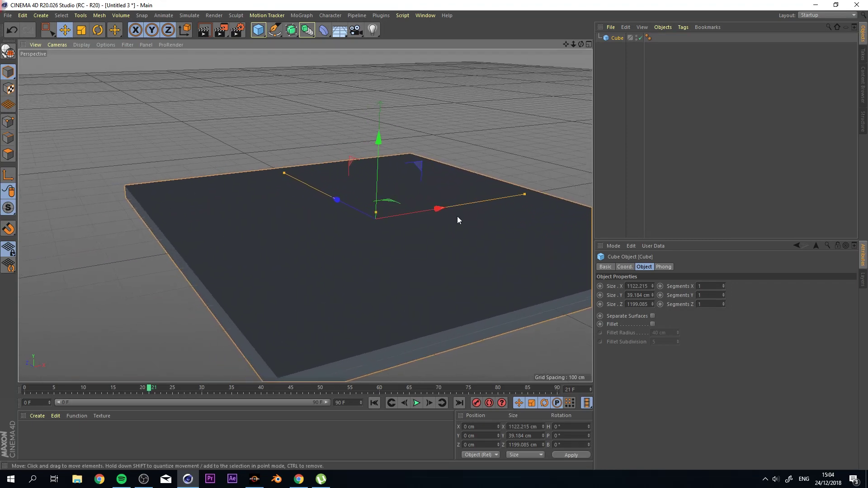
Convert the slab into an editable polygon object and rename it "bridge".
{"action": "left_click", "coordinate": [9, 52]}
{"action": "left_click_drag", "start_coordinate": [235, 135], "coordinate": [272, 173], "text": "alt"}
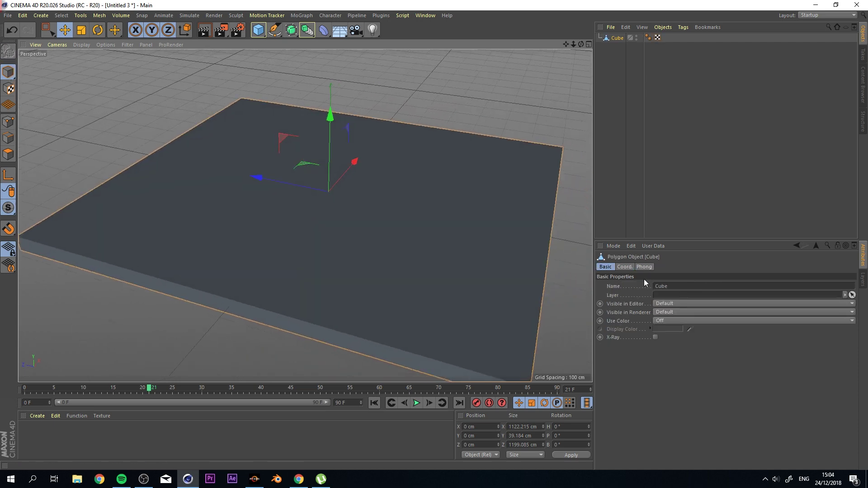
{"action": "left_click_drag", "start_coordinate": [709, 286], "coordinate": [362, 243]}
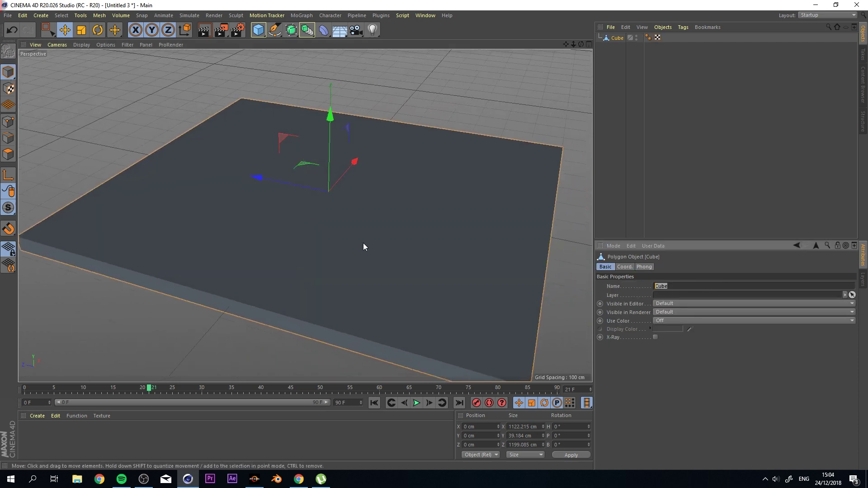
{"action": "type", "text": "bridge"}
{"action": "key", "text": "Return"}
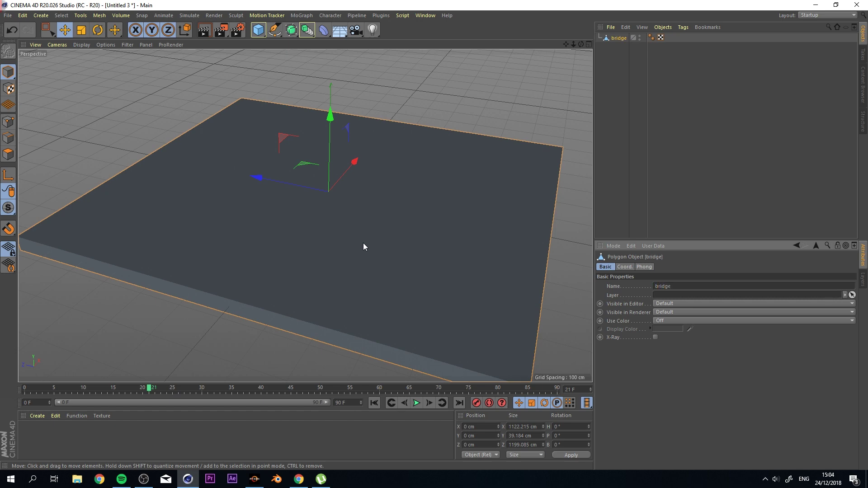
Add a Voronoi Fracture object as parent of the bridge to break the slab into fragments.
{"action": "scroll", "coordinate": [364, 203], "scroll_direction": "down", "scroll_amount": 5}
{"action": "left_click_drag", "start_coordinate": [248, 186], "coordinate": [405, 202], "text": "alt"}
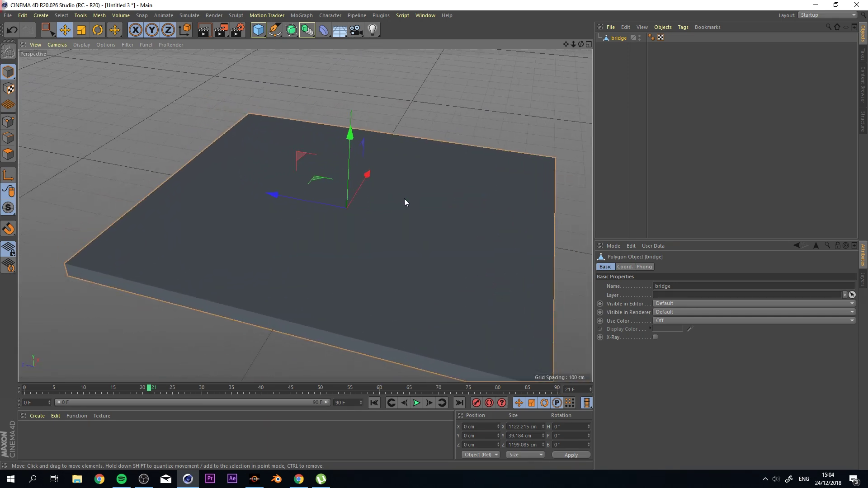
{"action": "left_click_drag", "start_coordinate": [442, 175], "coordinate": [424, 176], "text": "alt"}
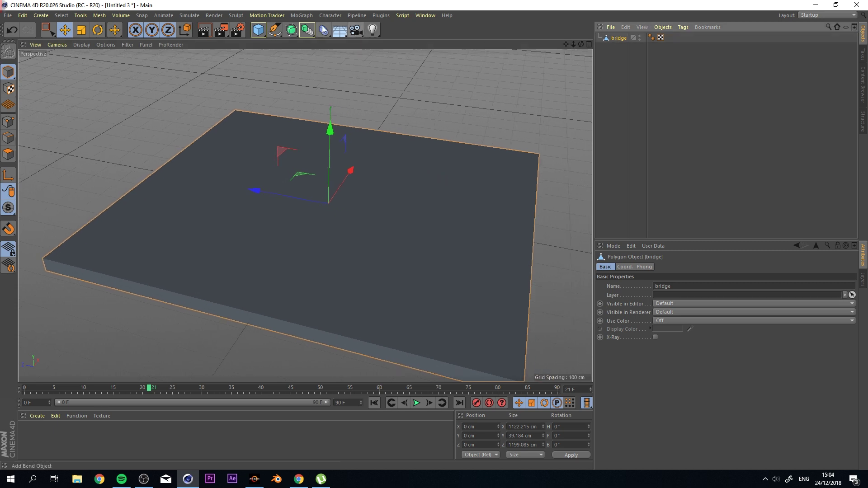
{"action": "left_click", "coordinate": [302, 15]}
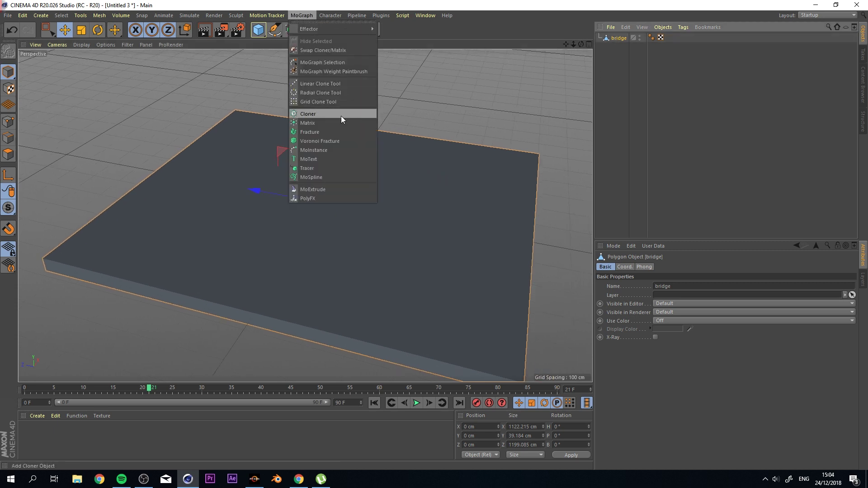
{"action": "left_click", "coordinate": [344, 142], "text": "alt"}
{"action": "scroll", "coordinate": [281, 160], "scroll_direction": "down", "scroll_amount": 3}
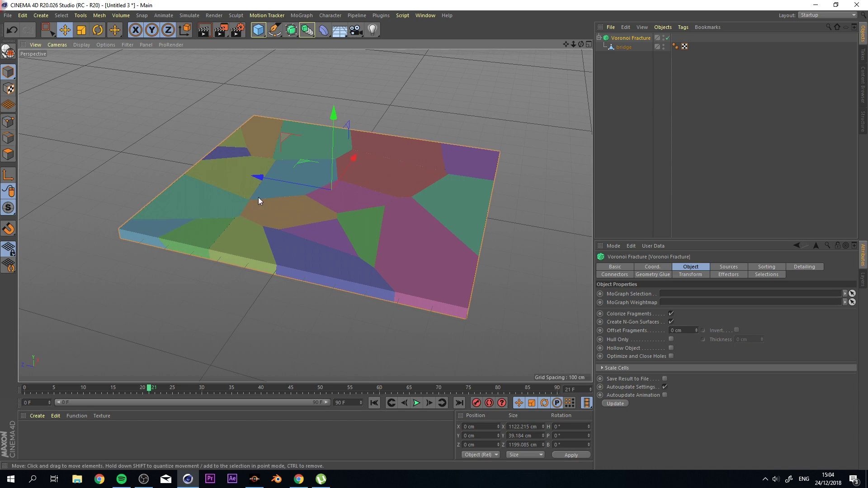
{"action": "left_click_drag", "start_coordinate": [252, 179], "coordinate": [672, 278], "text": "alt"}
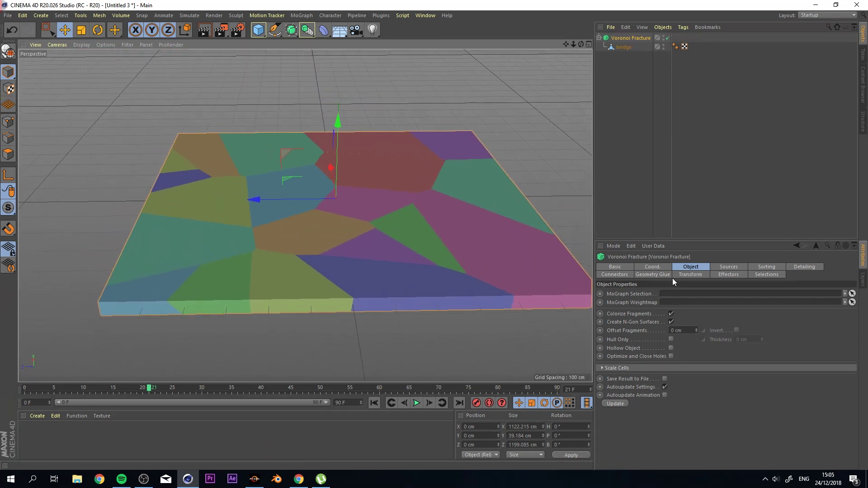
Set the point amount of the Voronoi Fracture's Point Generator - Distribution source to 50.
{"action": "left_click", "coordinate": [728, 268]}
{"action": "left_click", "coordinate": [664, 316]}
{"action": "left_click_drag", "start_coordinate": [405, 263], "coordinate": [296, 217], "text": "alt"}
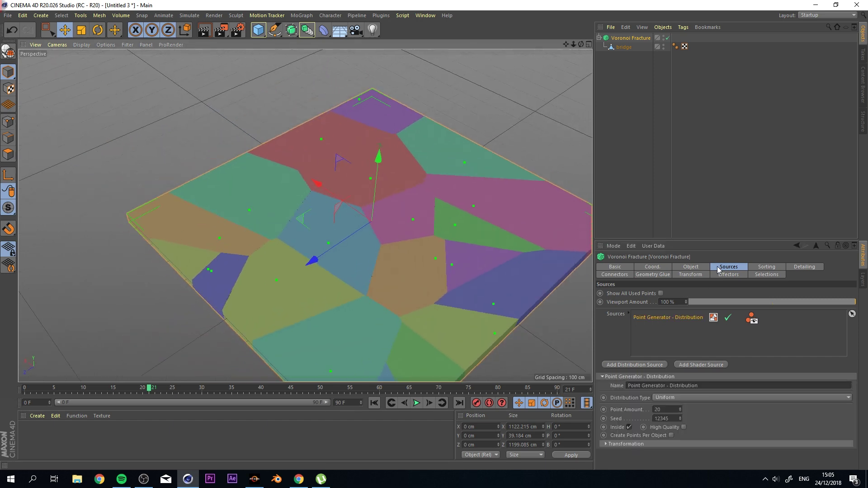
{"action": "left_click", "coordinate": [683, 317]}
{"action": "double_click", "coordinate": [669, 409]}
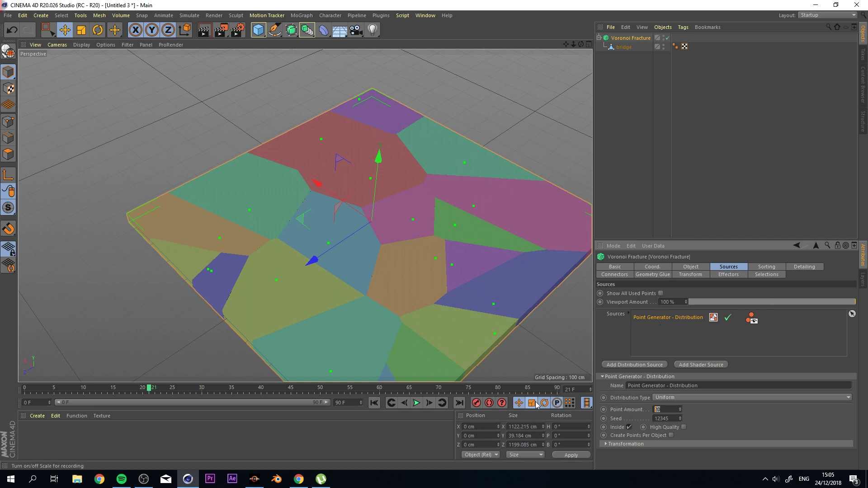
{"action": "type", "text": "50"}
{"action": "key", "text": "Return"}
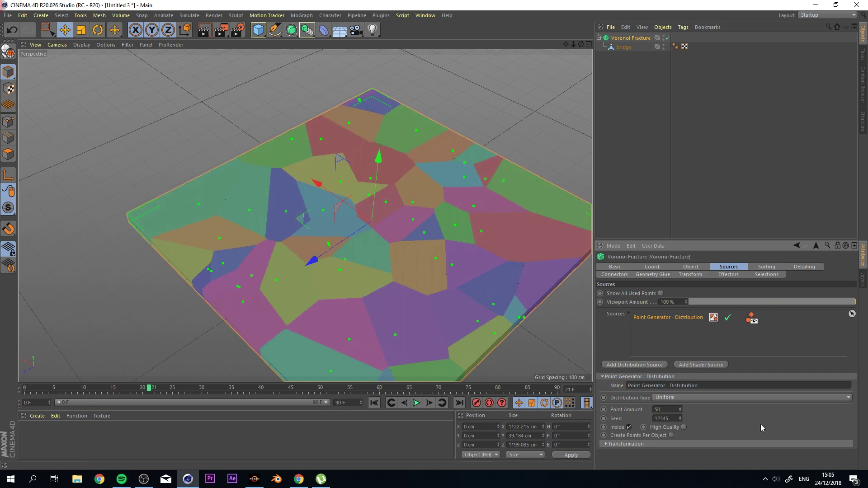
Try the Normal, Inverse Normal and Exponential distribution types on the fracture's point source.
{"action": "left_click", "coordinate": [672, 398]}
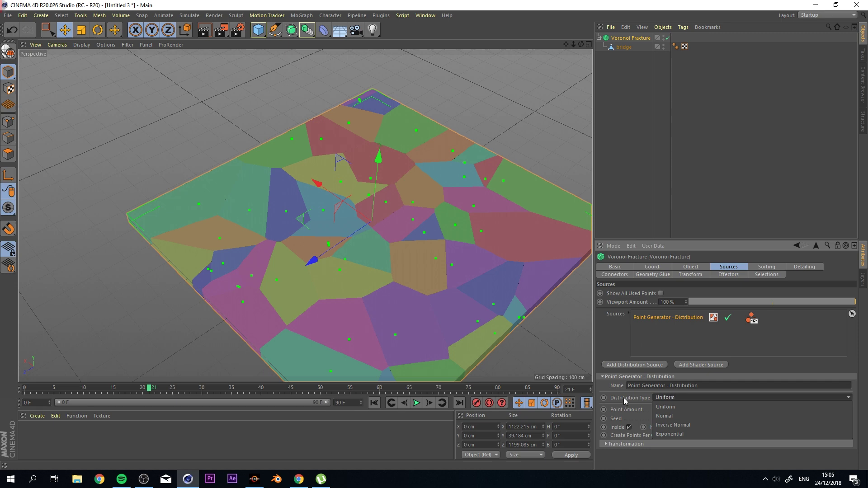
{"action": "left_click", "coordinate": [679, 415]}
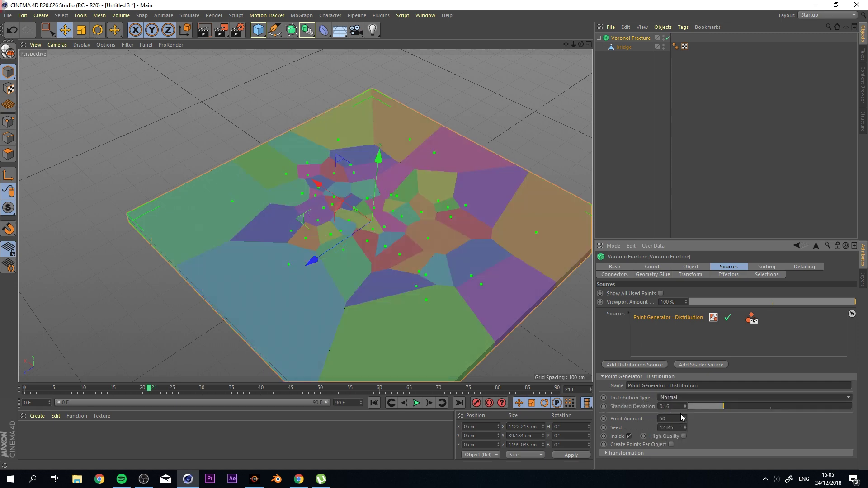
{"action": "left_click", "coordinate": [685, 395]}
{"action": "left_click", "coordinate": [688, 425]}
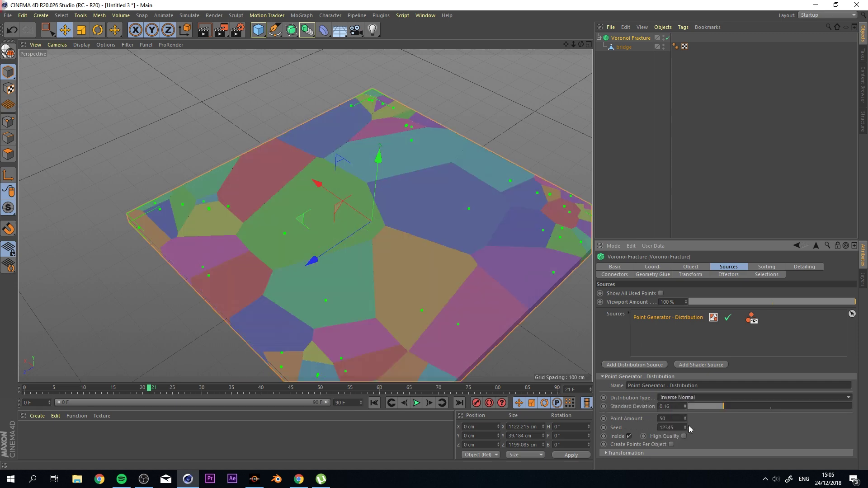
{"action": "left_click", "coordinate": [688, 397]}
{"action": "left_click", "coordinate": [688, 431]}
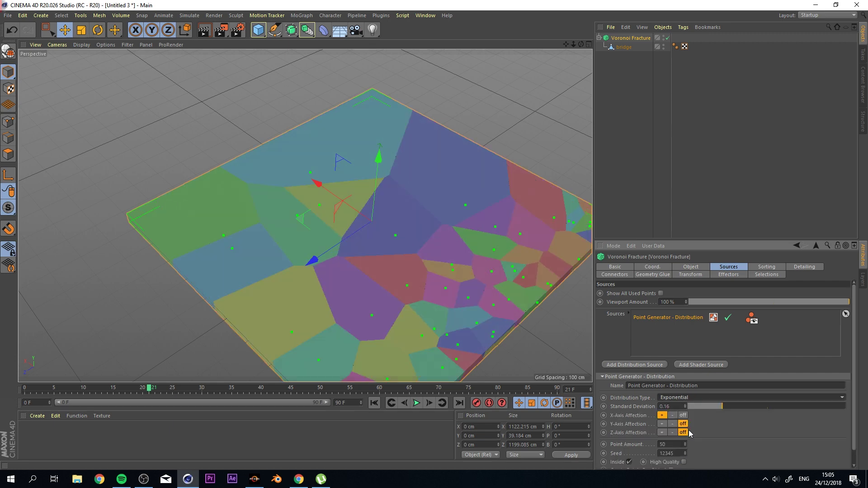
Try the Normal distribution with a standard deviation of 0.14, and return the point source to Uniform.
{"action": "left_click", "coordinate": [688, 399]}
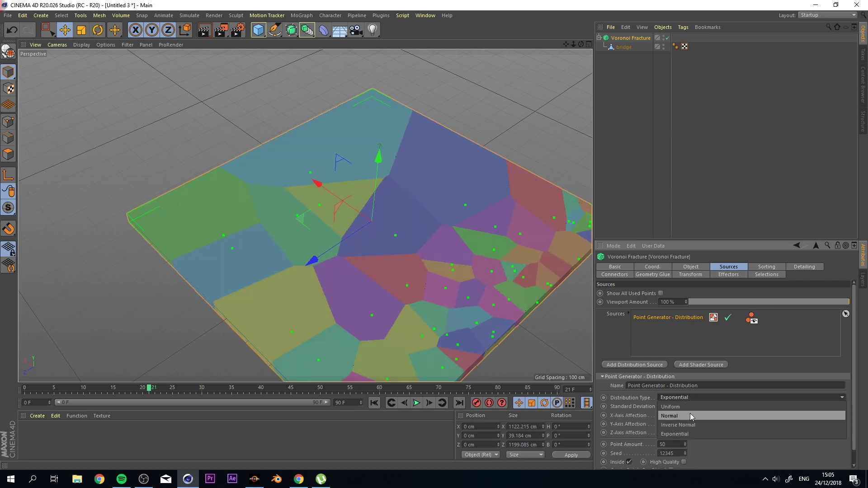
{"action": "left_click", "coordinate": [690, 413]}
{"action": "left_click_drag", "start_coordinate": [751, 407], "coordinate": [718, 411]}
{"action": "left_click_drag", "start_coordinate": [511, 344], "coordinate": [458, 270], "text": "alt"}
{"action": "left_click_drag", "start_coordinate": [313, 244], "coordinate": [310, 152], "text": "alt"}
{"action": "left_click", "coordinate": [712, 398]}
{"action": "left_click", "coordinate": [712, 405]}
{"action": "left_click_drag", "start_coordinate": [441, 130], "coordinate": [284, 168], "text": "alt"}
{"action": "left_click_drag", "start_coordinate": [366, 146], "coordinate": [411, 136], "text": "alt"}
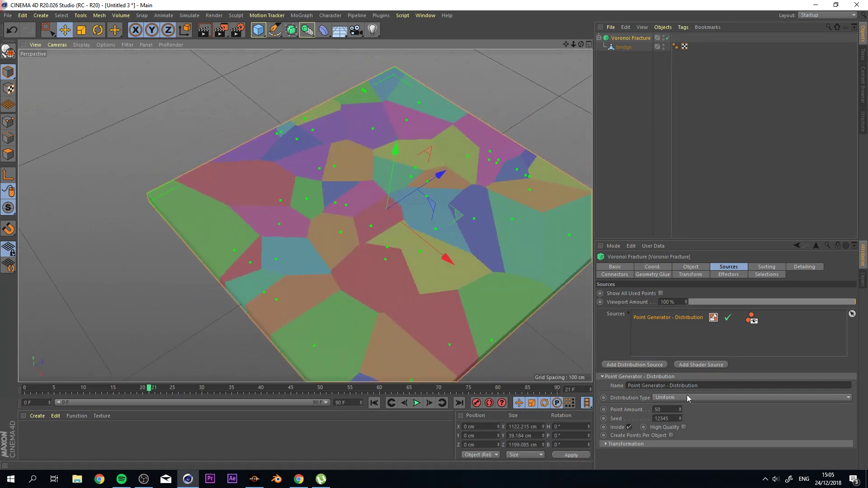
Try the Exponential distribution with a standard deviation of 0.28, and switch the point source back to Uniform.
{"action": "left_click", "coordinate": [687, 396]}
{"action": "left_click", "coordinate": [690, 433]}
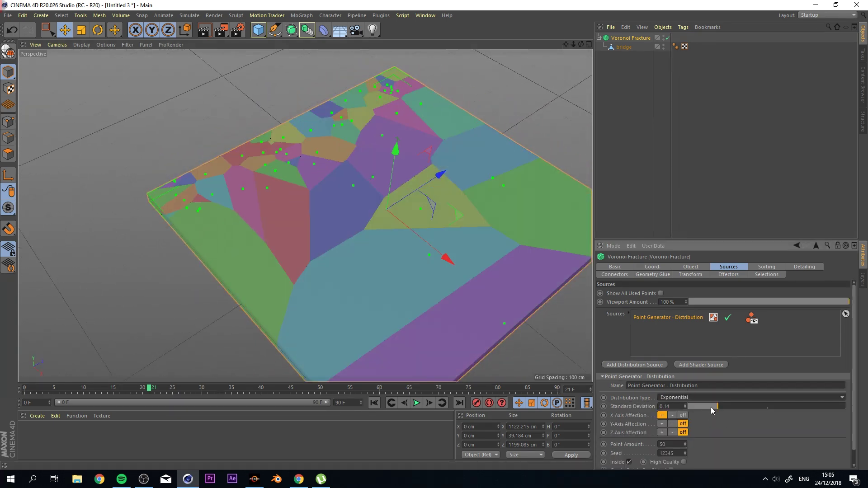
{"action": "left_click_drag", "start_coordinate": [711, 410], "coordinate": [751, 407]}
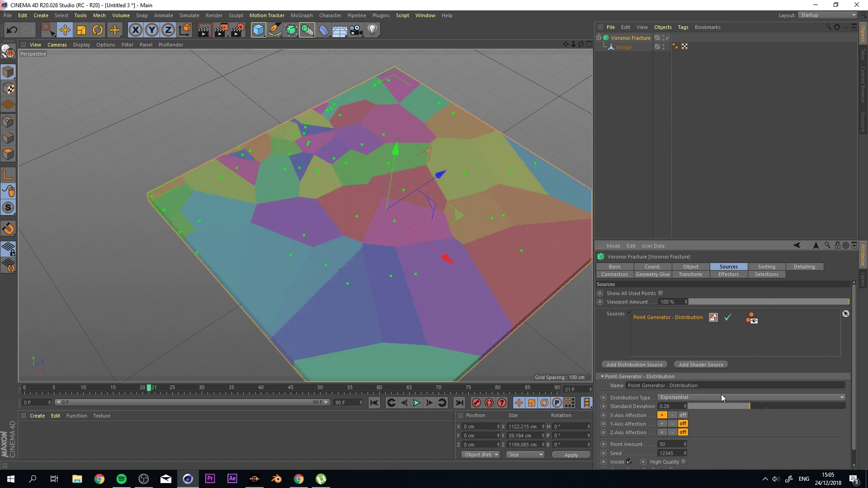
{"action": "left_click", "coordinate": [720, 394]}
{"action": "left_click", "coordinate": [718, 408]}
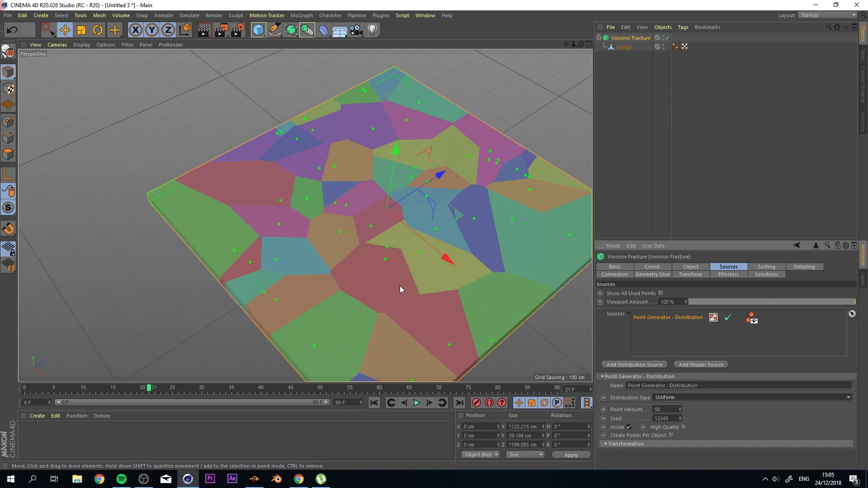
Add a second Voronoi Fracture object as parent of the existing one to fracture its pieces again.
{"action": "left_click_drag", "start_coordinate": [400, 286], "coordinate": [471, 264], "text": "alt"}
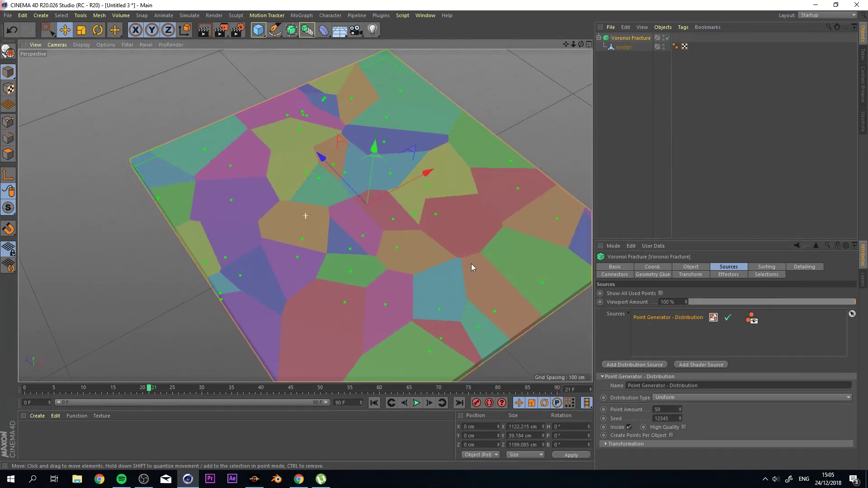
{"action": "middle_click_drag", "start_coordinate": [390, 168], "coordinate": [427, 129], "text": "alt"}
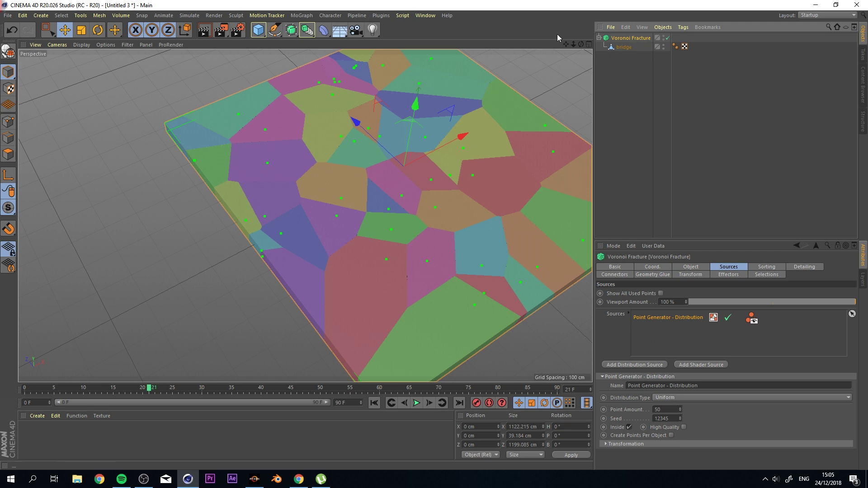
{"action": "left_click_drag", "start_coordinate": [476, 131], "coordinate": [255, 198], "text": "alt"}
{"action": "left_click_drag", "start_coordinate": [255, 75], "coordinate": [441, 159], "text": "alt"}
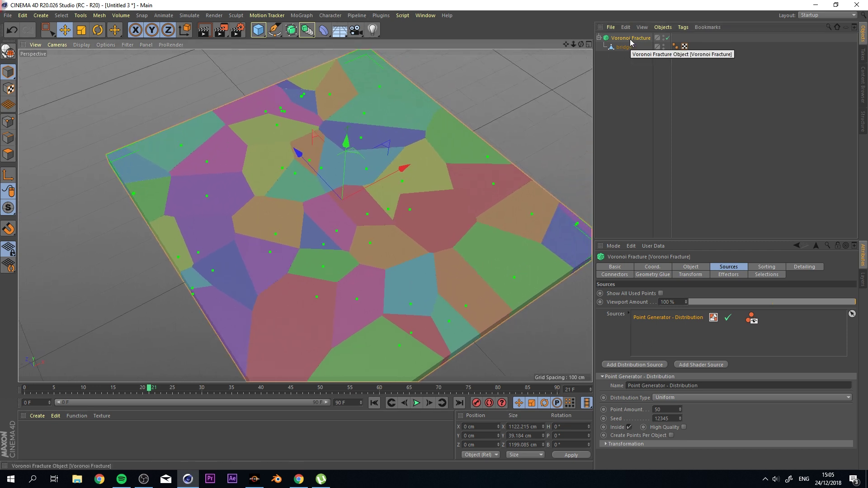
{"action": "left_click", "coordinate": [302, 15]}
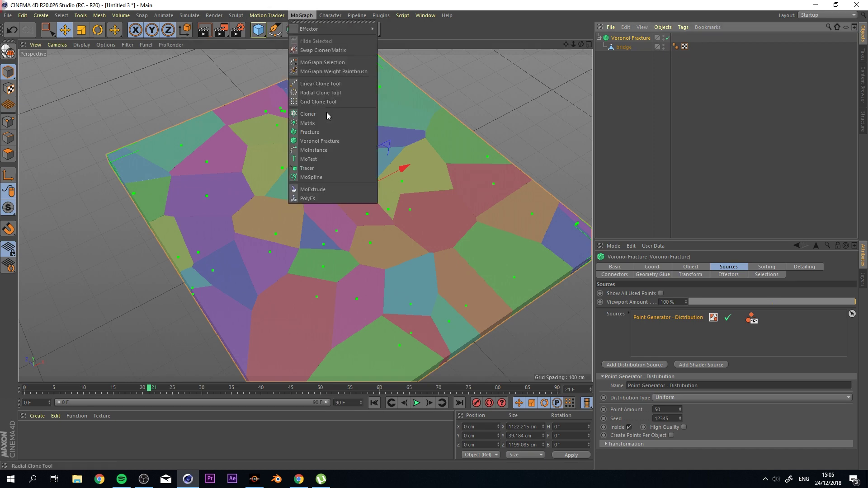
{"action": "left_click", "coordinate": [338, 142], "text": "alt"}
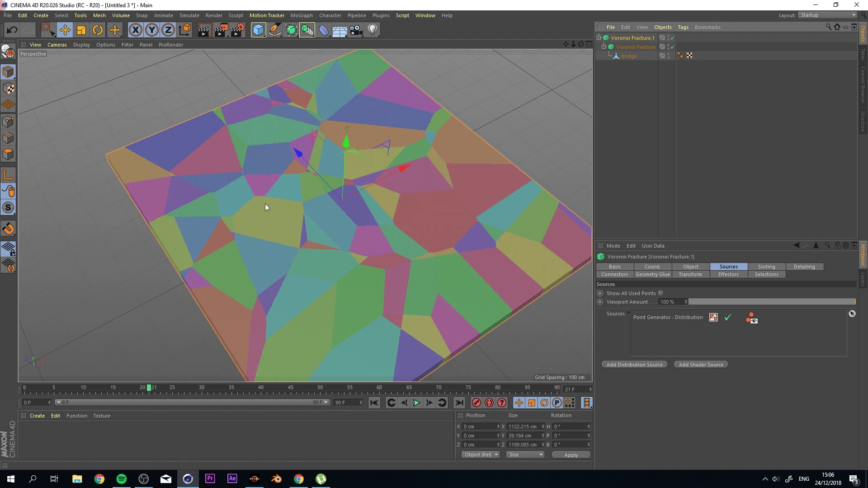
Toggle the outer Voronoi Fracture on and off to compare the fragments, leaving it disabled.
{"action": "left_click", "coordinate": [673, 39]}
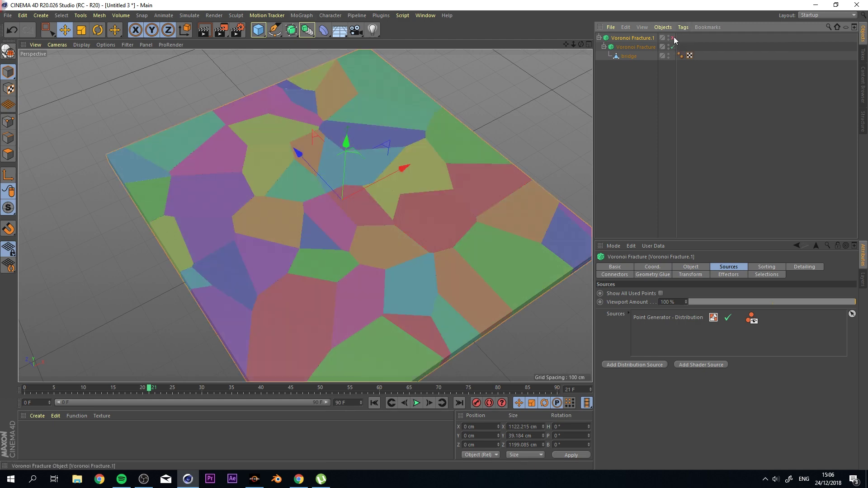
{"action": "left_click", "coordinate": [673, 39]}
{"action": "left_click", "coordinate": [673, 38]}
{"action": "left_click", "coordinate": [673, 39]}
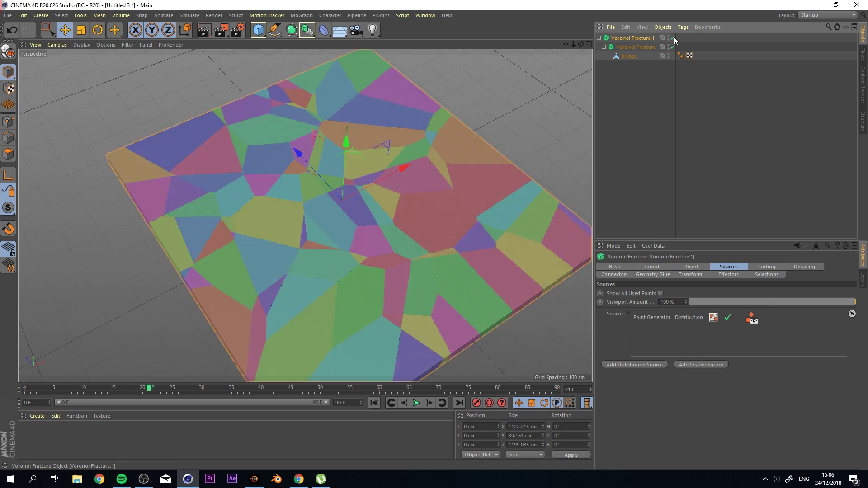
{"action": "left_click", "coordinate": [673, 38]}
{"action": "left_click", "coordinate": [673, 39]}
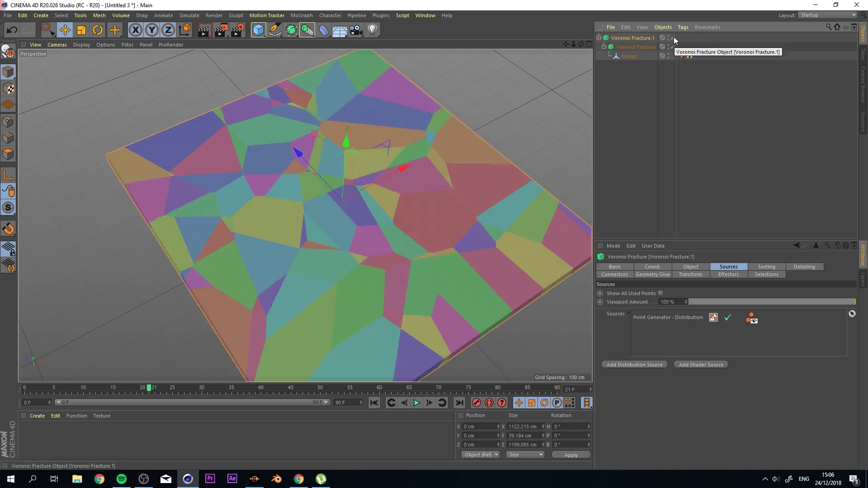
{"action": "left_click", "coordinate": [673, 39]}
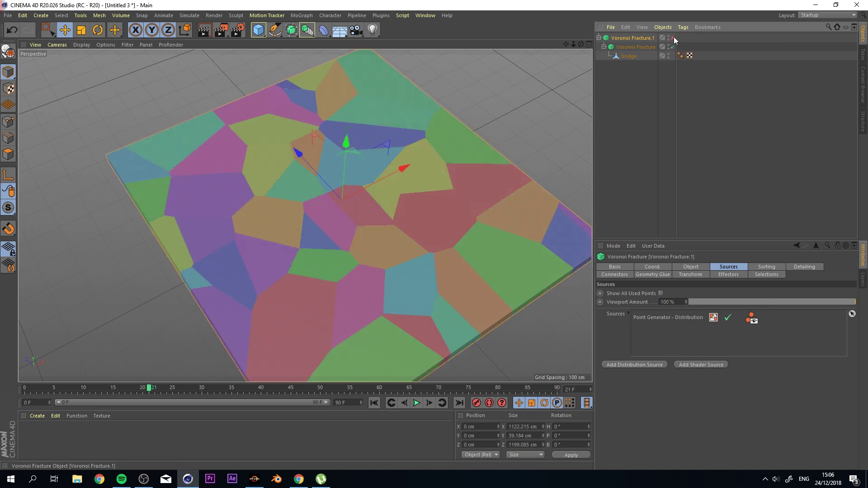
Add a MoGraph Weightmap tag to the inner Voronoi Fracture object.
{"action": "left_click", "coordinate": [642, 47]}
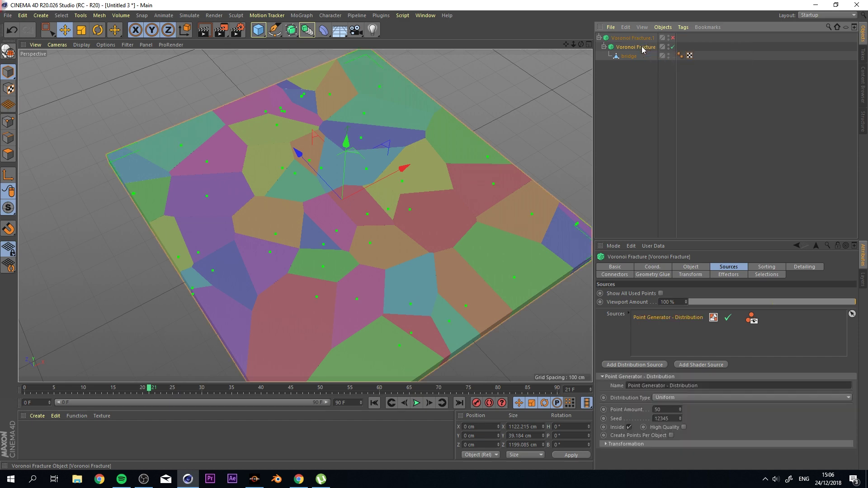
{"action": "left_click_drag", "start_coordinate": [535, 102], "coordinate": [429, 174], "text": "alt"}
{"action": "right_click", "coordinate": [632, 49]}
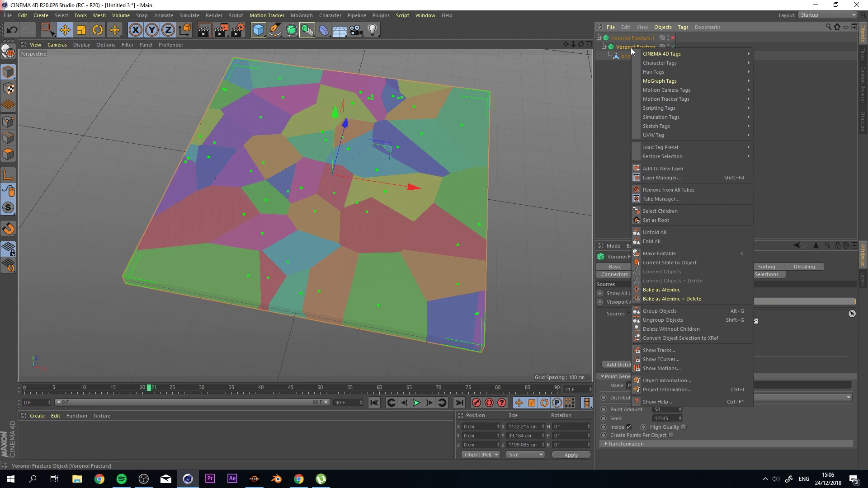
{"action": "mouse_move", "coordinate": [667, 81]}
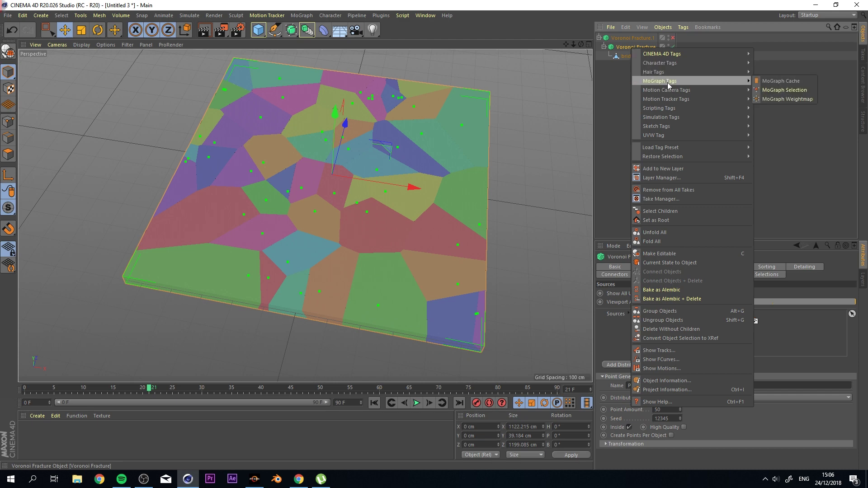
{"action": "left_click", "coordinate": [803, 100]}
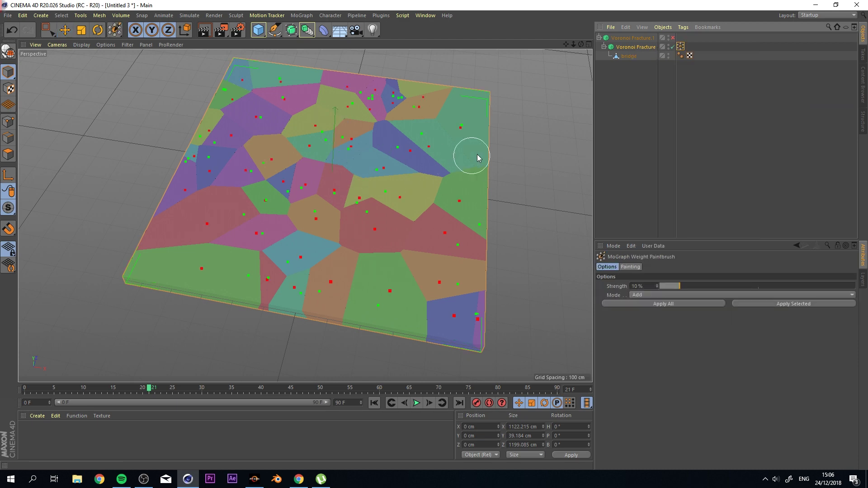
Paint weight at 10% strength in Add mode onto a few adjoining fragments at the slab's near corner.
{"action": "left_click_drag", "start_coordinate": [475, 155], "coordinate": [555, 114], "text": "alt"}
{"action": "scroll", "coordinate": [555, 114], "scroll_direction": "up", "scroll_amount": 3}
{"action": "middle_click_drag", "start_coordinate": [305, 165], "coordinate": [397, 162], "text": "alt"}
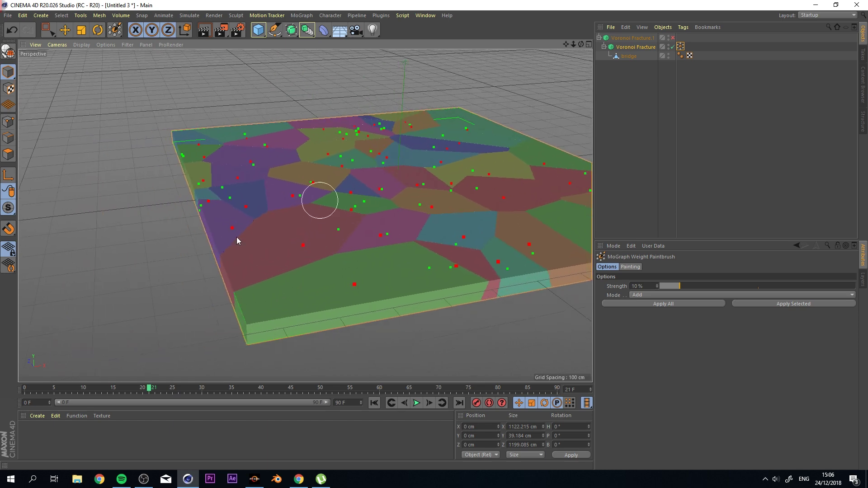
{"action": "middle_click_drag", "start_coordinate": [416, 216], "coordinate": [391, 221], "text": "alt"}
{"action": "left_click_drag", "start_coordinate": [325, 289], "coordinate": [309, 295]}
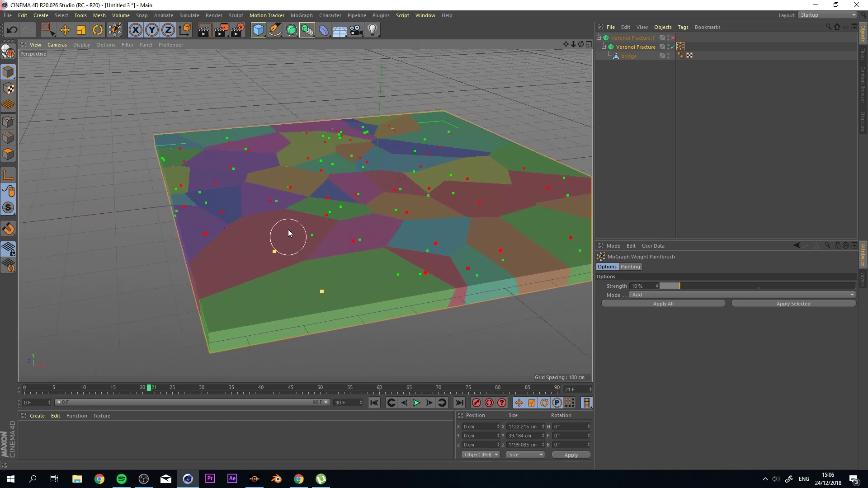
{"action": "left_click_drag", "start_coordinate": [288, 234], "coordinate": [347, 243], "text": "alt"}
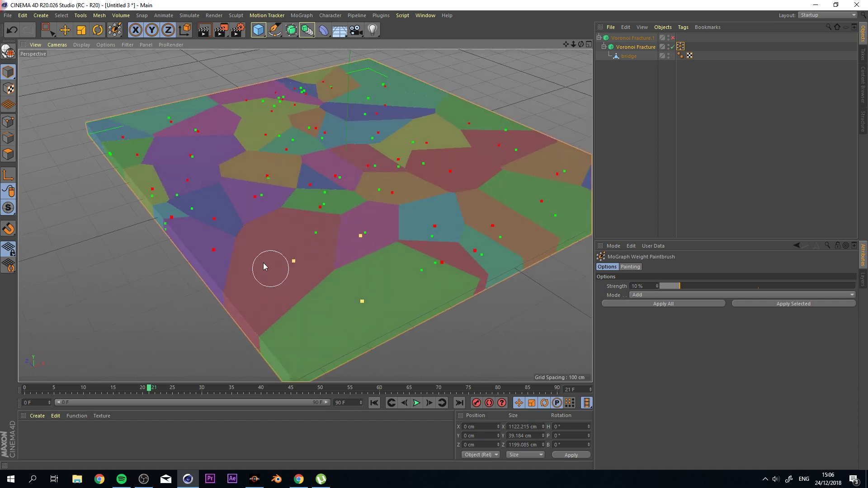
Re-enable the outer Voronoi Fracture and assign the inner object's MoGraph Weightmap to it.
{"action": "left_click", "coordinate": [673, 38]}
{"action": "left_click", "coordinate": [633, 38]}
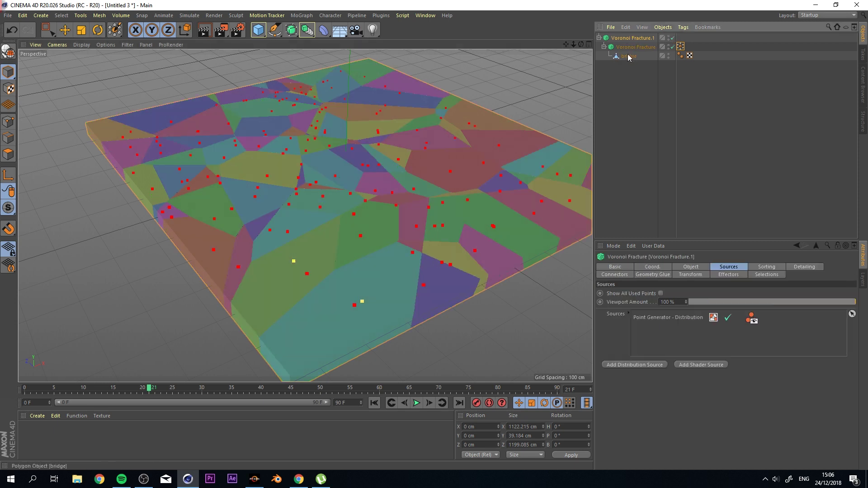
{"action": "left_click", "coordinate": [690, 267]}
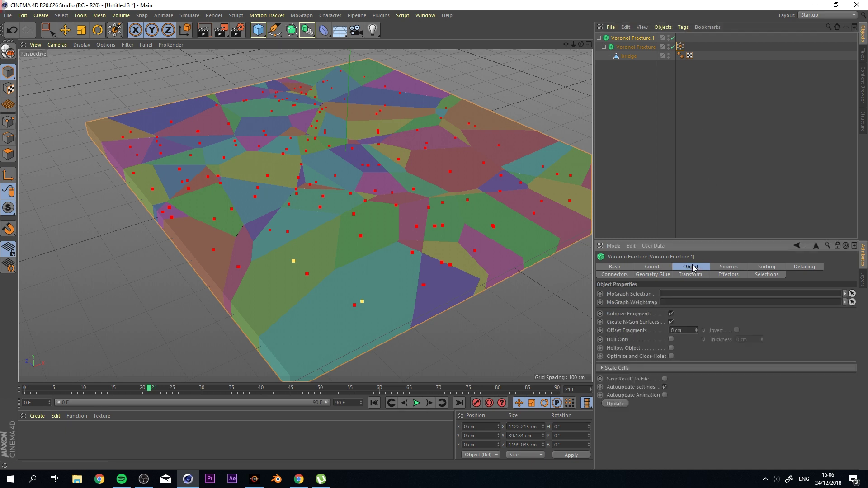
{"action": "left_click_drag", "start_coordinate": [680, 47], "coordinate": [696, 308]}
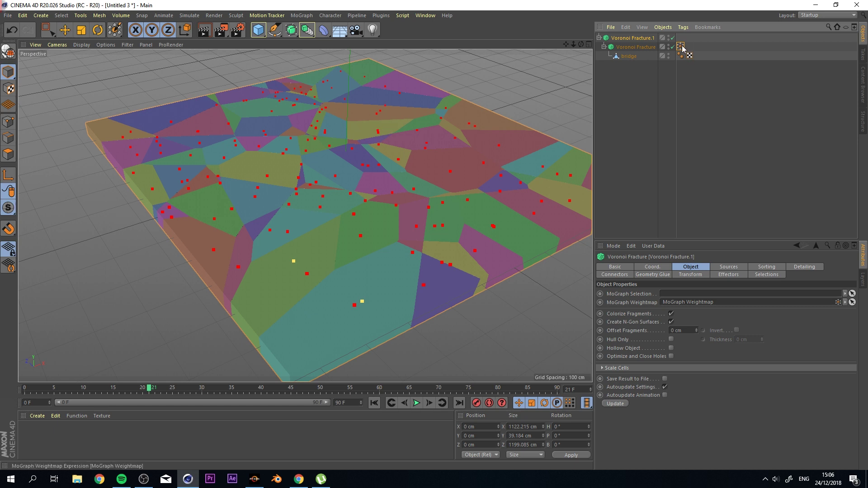
Enable Create Points Per Object for the outer Voronoi Fracture's distribution source, and deselect everything to inspect the fragments.
{"action": "left_click", "coordinate": [727, 268]}
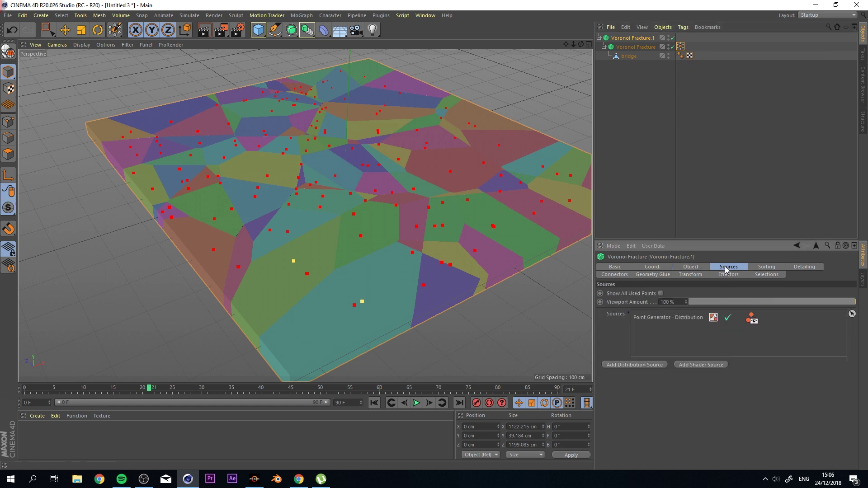
{"action": "left_click", "coordinate": [681, 318]}
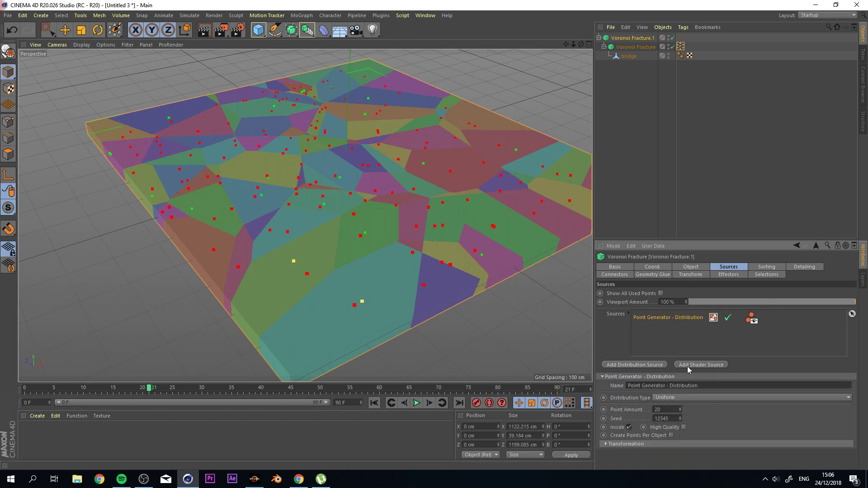
{"action": "left_click", "coordinate": [671, 435]}
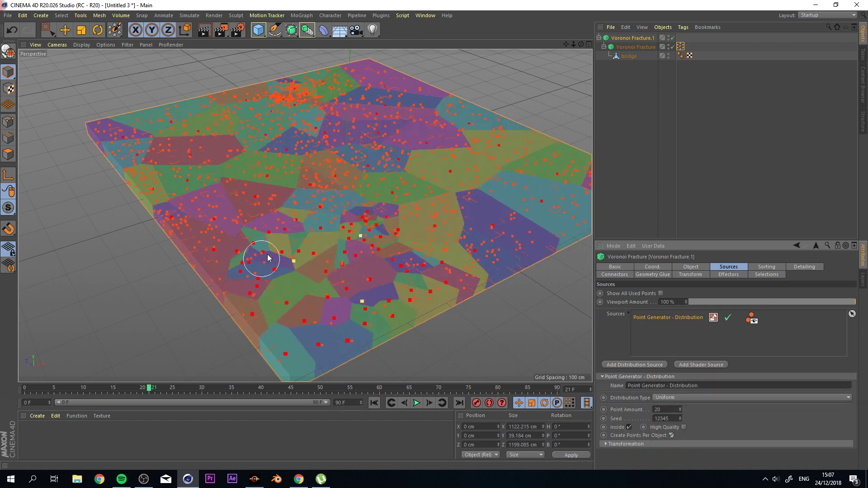
{"action": "key", "text": "e"}
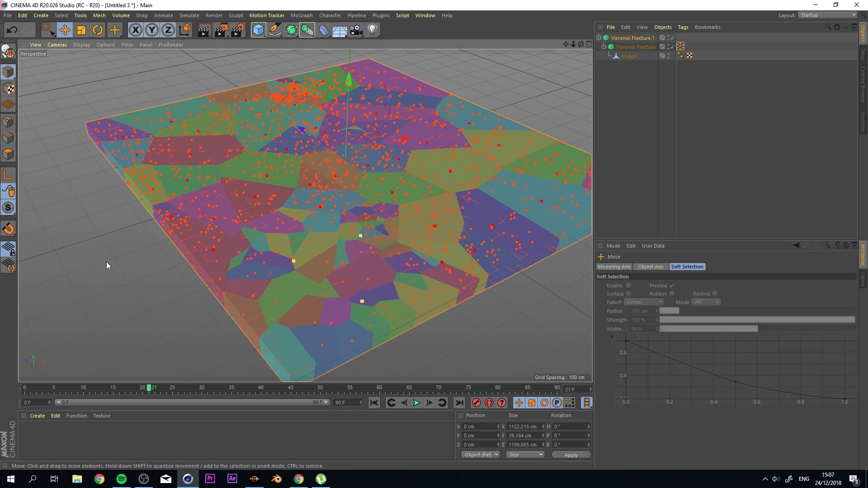
{"action": "left_click", "coordinate": [107, 262]}
{"action": "scroll", "coordinate": [295, 234], "scroll_direction": "down", "scroll_amount": 2}
{"action": "scroll", "coordinate": [345, 170], "scroll_direction": "up", "scroll_amount": 2}
{"action": "left_click_drag", "start_coordinate": [346, 170], "coordinate": [267, 263], "text": "alt"}
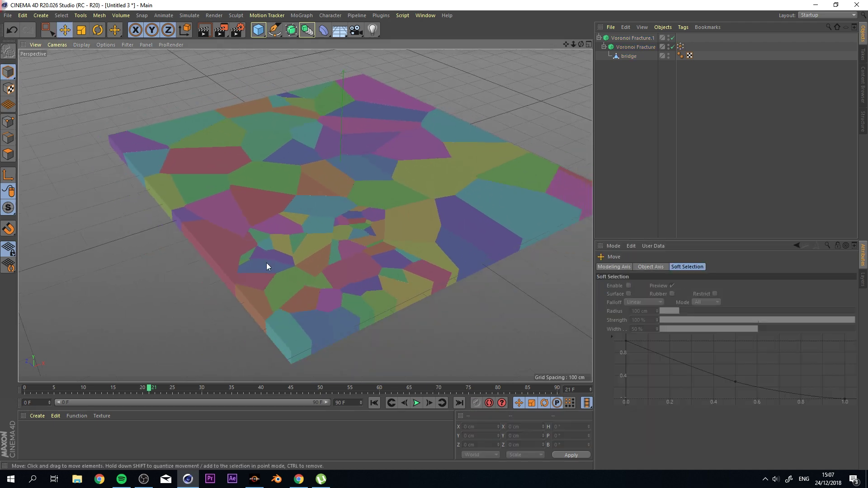
Increase the point amount of the outer Voronoi Fracture's distribution source, and inspect the fragments with nothing selected.
{"action": "left_click", "coordinate": [643, 38]}
{"action": "left_click", "coordinate": [660, 409]}
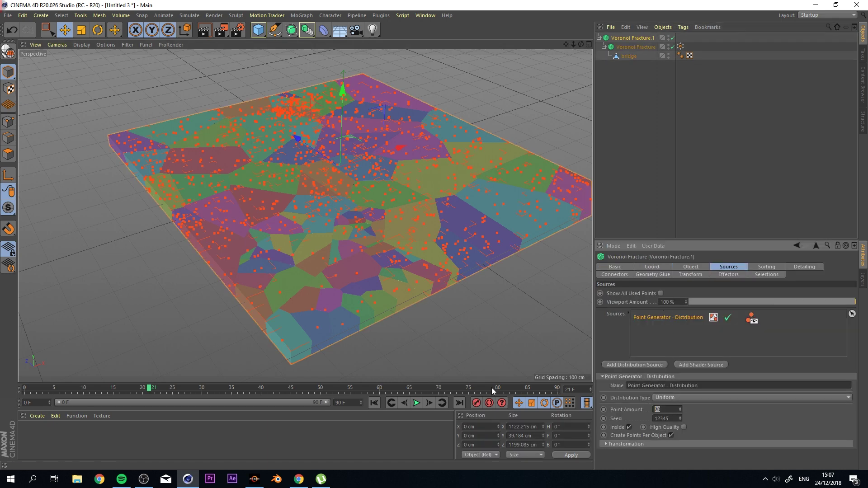
{"action": "key", "text": "Return"}
{"action": "left_click", "coordinate": [462, 332]}
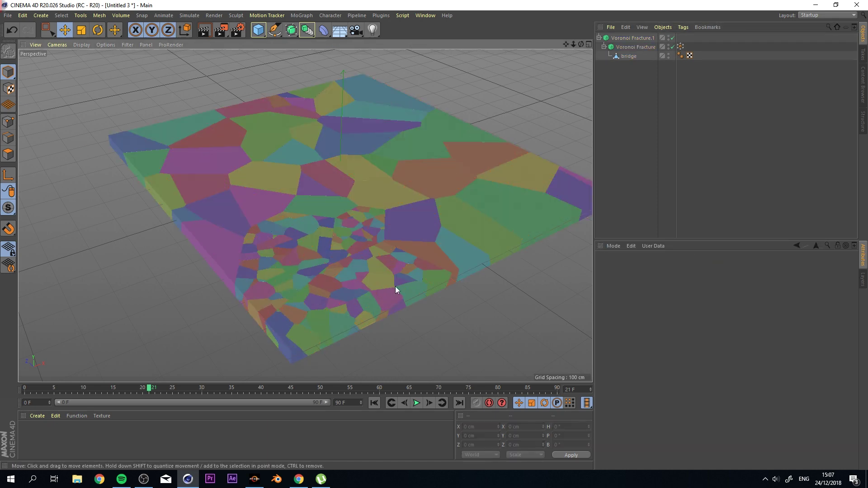
{"action": "left_click_drag", "start_coordinate": [344, 226], "coordinate": [386, 297], "text": "alt"}
{"action": "left_click_drag", "start_coordinate": [305, 215], "coordinate": [477, 191], "text": "alt"}
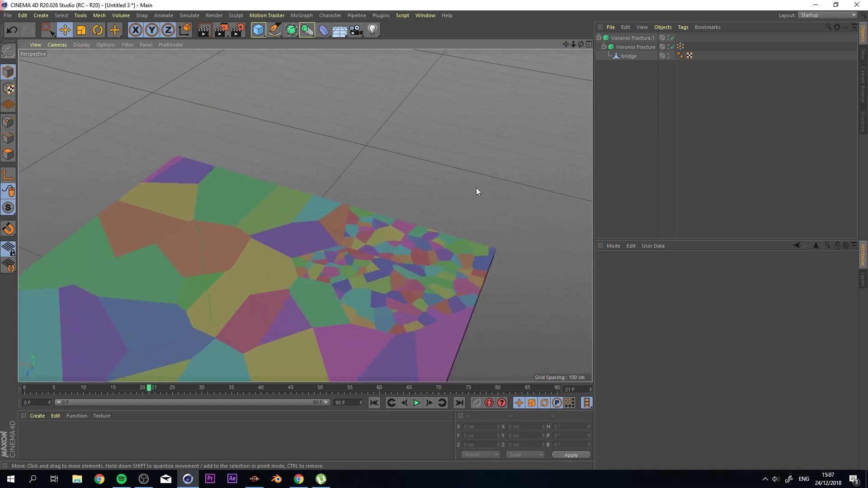
{"action": "left_click_drag", "start_coordinate": [254, 135], "coordinate": [401, 218], "text": "alt"}
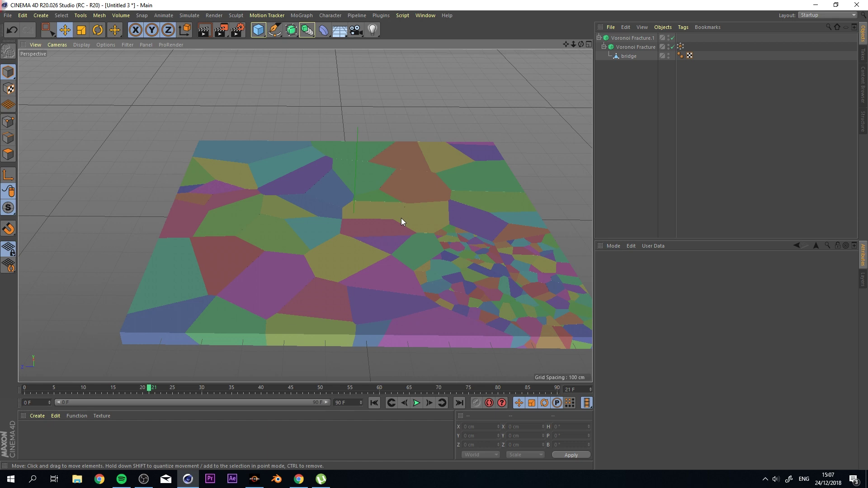
Play the animation briefly without dynamics, and rewind it to frame 0.
{"action": "left_click", "coordinate": [416, 403]}
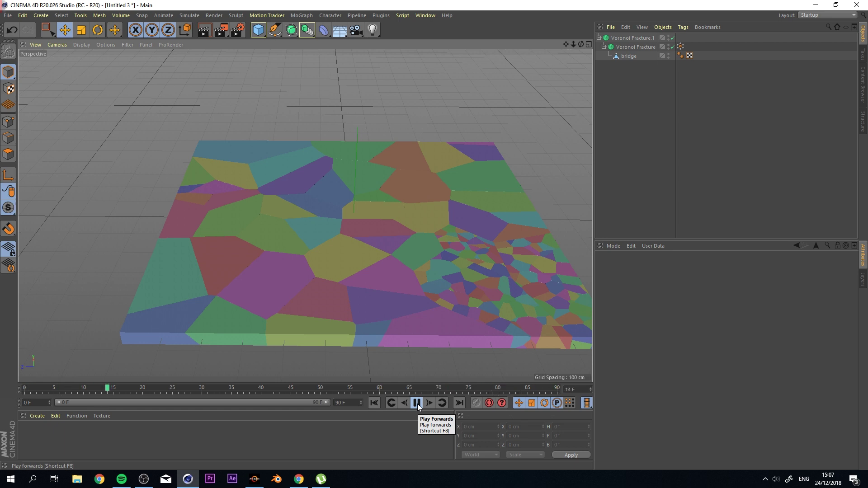
{"action": "left_click", "coordinate": [417, 404]}
{"action": "left_click", "coordinate": [375, 402]}
{"action": "middle_click_drag", "start_coordinate": [442, 212], "coordinate": [398, 213], "text": "alt"}
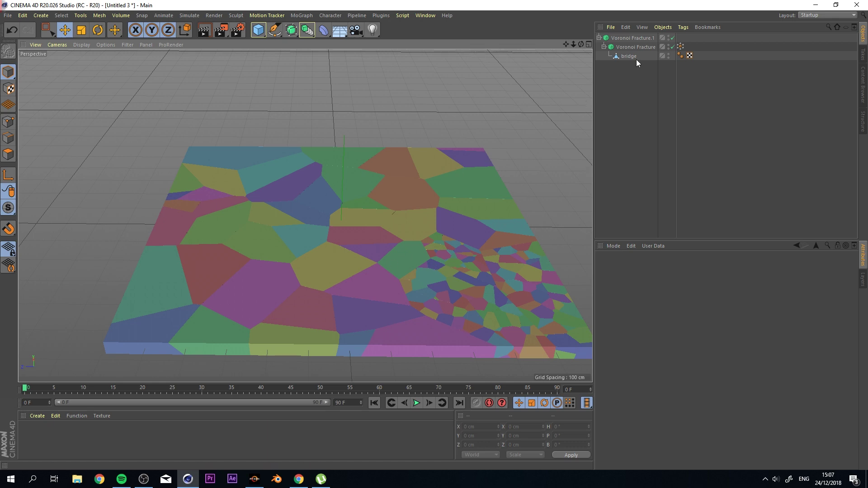
Add a Rigid Body simulation tag to the outer Voronoi Fracture object.
{"action": "right_click", "coordinate": [638, 37]}
{"action": "mouse_move", "coordinate": [698, 108]}
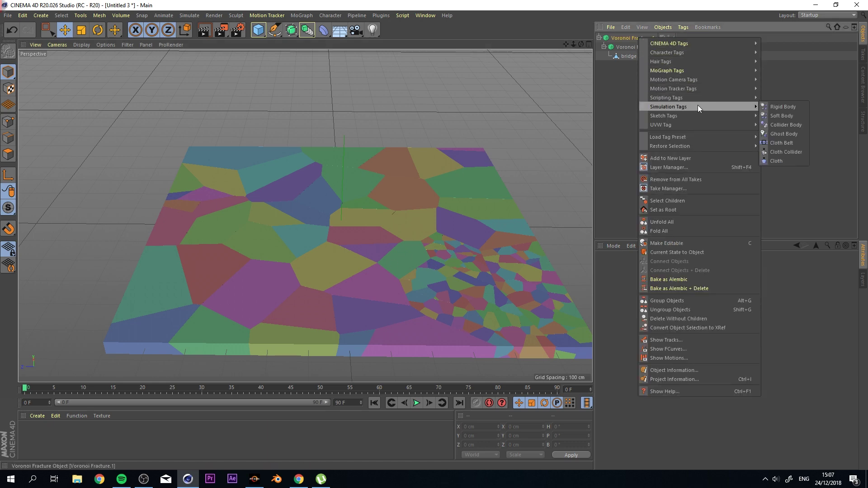
{"action": "left_click", "coordinate": [777, 107]}
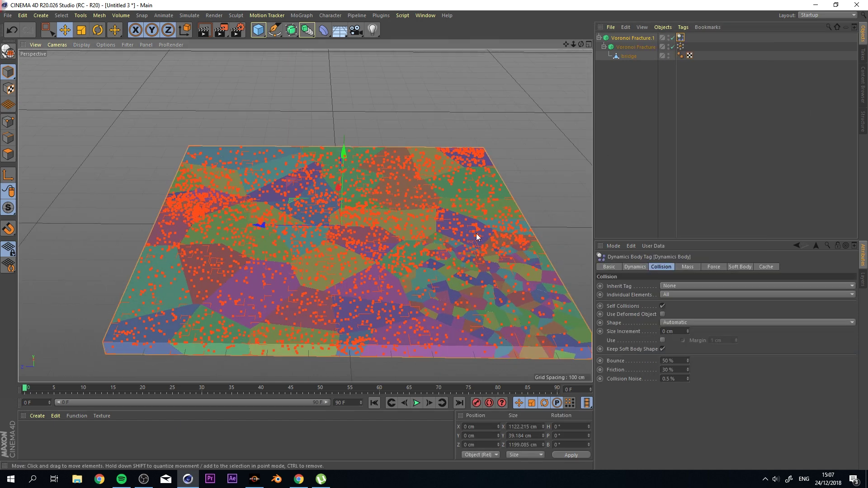
Preview the rigid body simulation three times from different angles, rewinding to frame 0 after each run.
{"action": "left_click", "coordinate": [416, 403]}
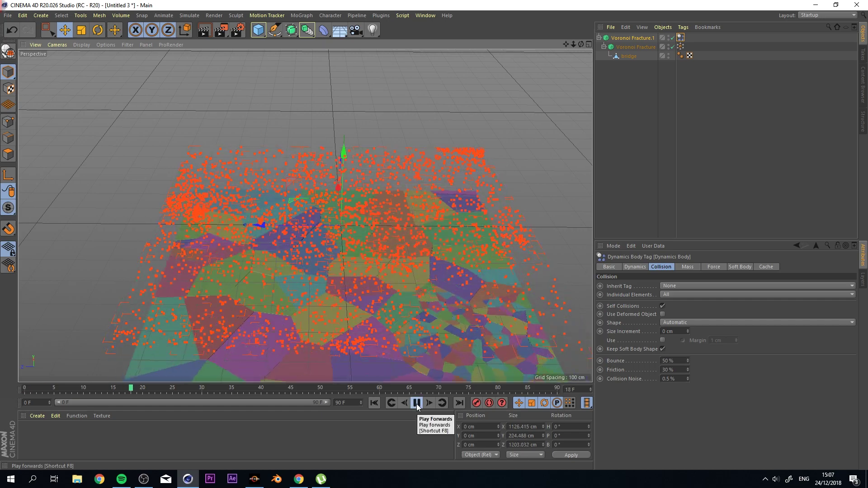
{"action": "left_click", "coordinate": [417, 402]}
{"action": "left_click", "coordinate": [374, 403]}
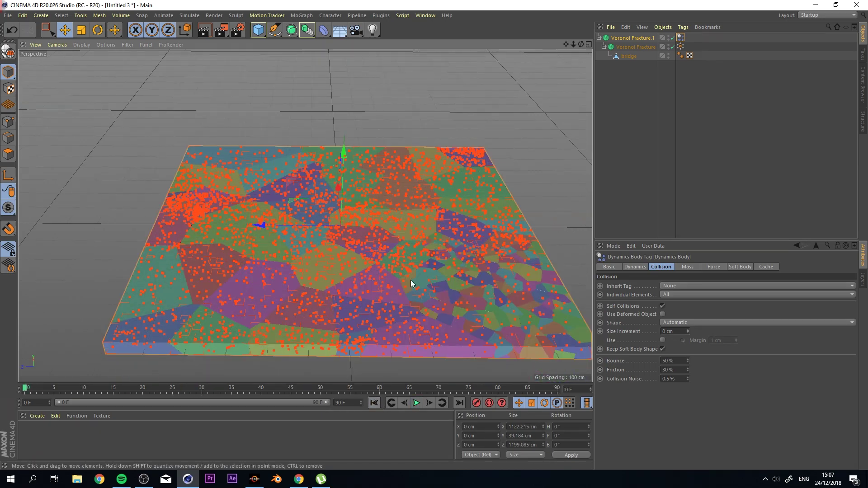
{"action": "left_click_drag", "start_coordinate": [411, 284], "coordinate": [388, 238], "text": "alt"}
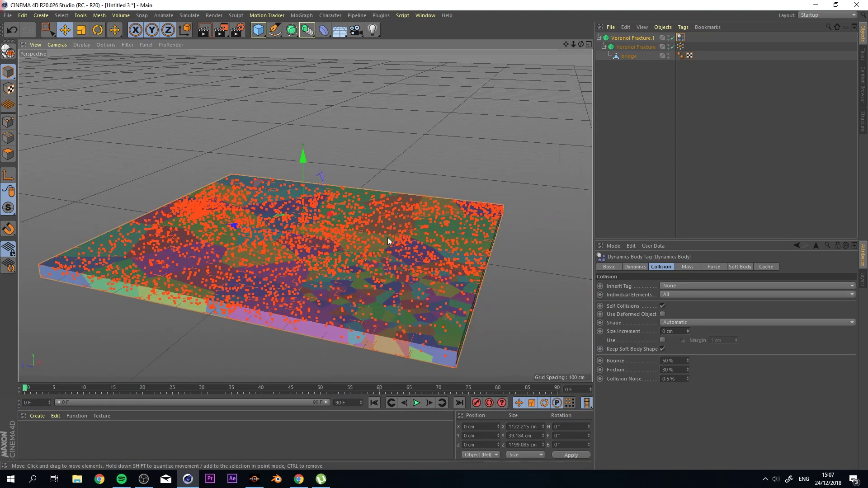
{"action": "left_click", "coordinate": [419, 407]}
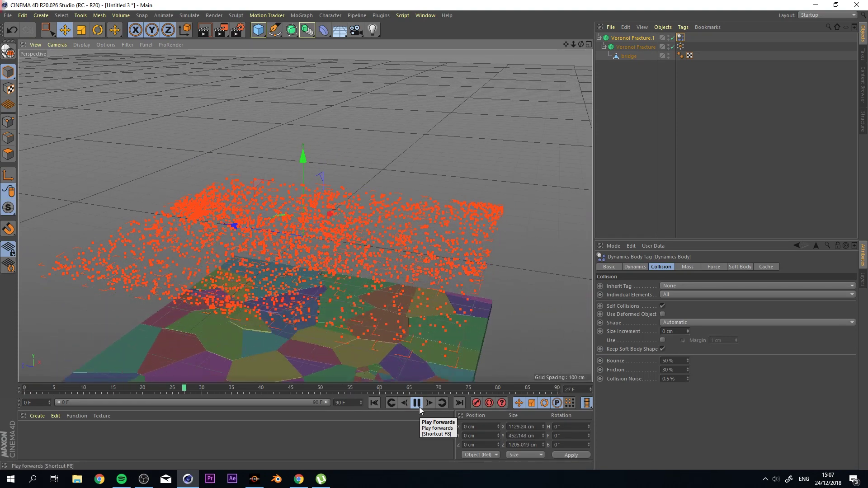
{"action": "left_click", "coordinate": [416, 403]}
{"action": "left_click", "coordinate": [374, 402]}
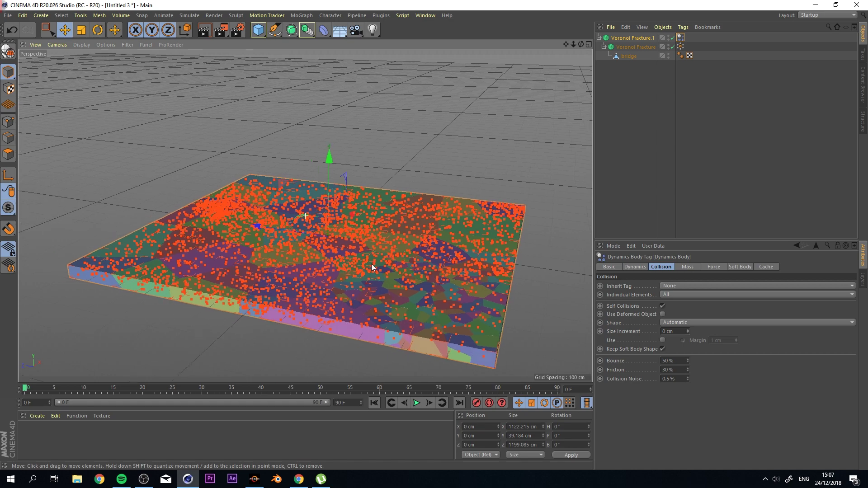
{"action": "left_click_drag", "start_coordinate": [372, 268], "coordinate": [300, 250], "text": "alt"}
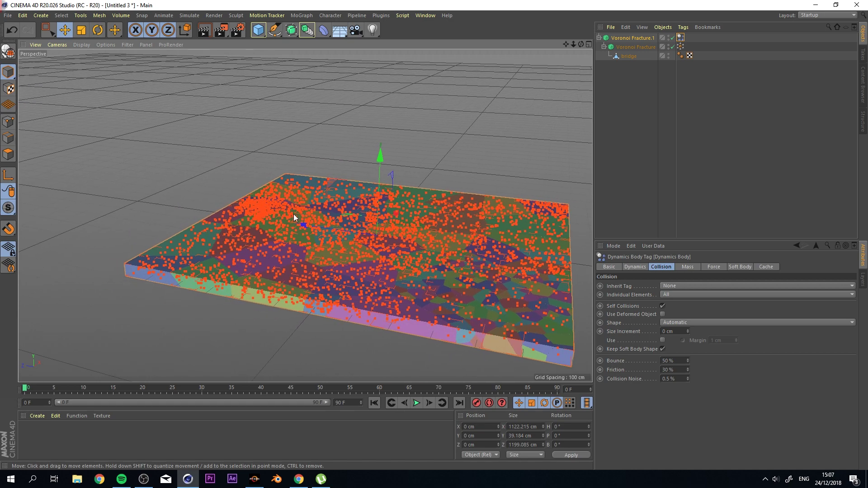
{"action": "left_click_drag", "start_coordinate": [293, 214], "coordinate": [342, 234], "text": "alt"}
{"action": "left_click_drag", "start_coordinate": [520, 177], "coordinate": [443, 196], "text": "alt"}
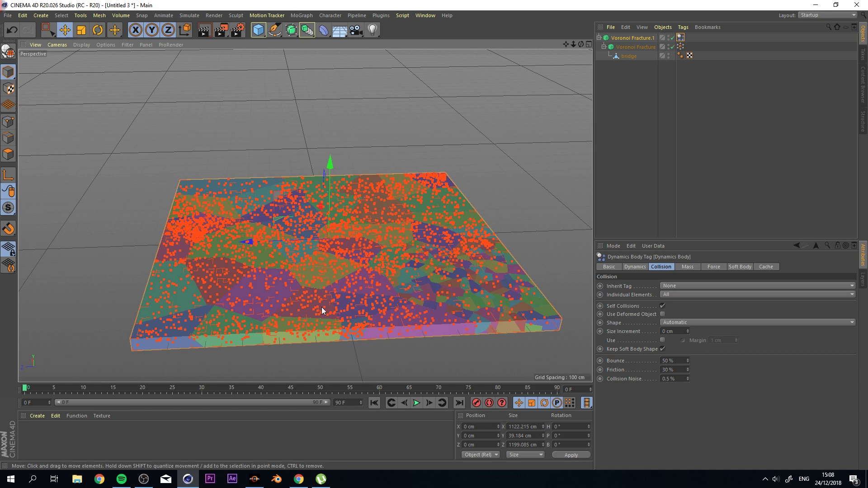
{"action": "left_click", "coordinate": [416, 403]}
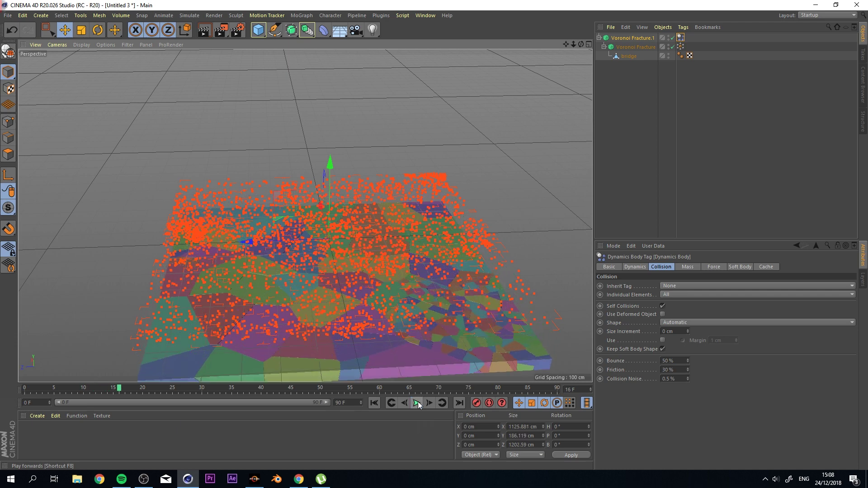
{"action": "left_click", "coordinate": [416, 403]}
{"action": "left_click", "coordinate": [374, 403]}
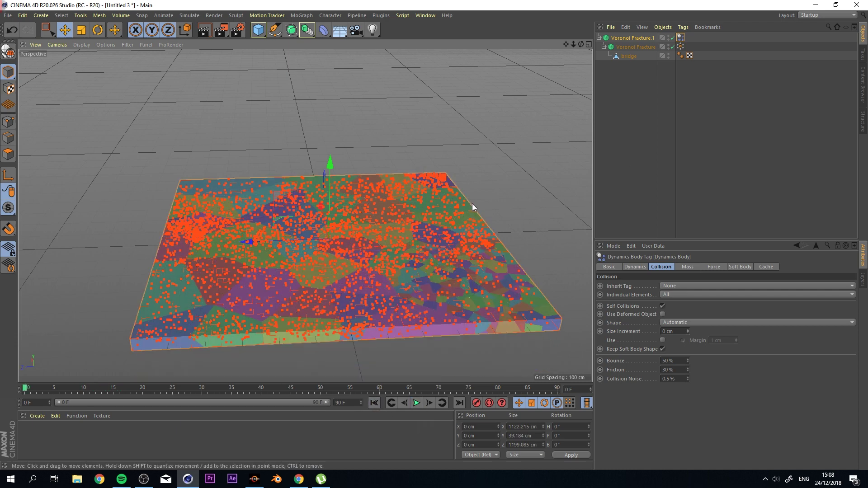
Set the dynamics trigger of the outer Voronoi Fracture's rigid body to On Collision.
{"action": "left_click", "coordinate": [590, 190]}
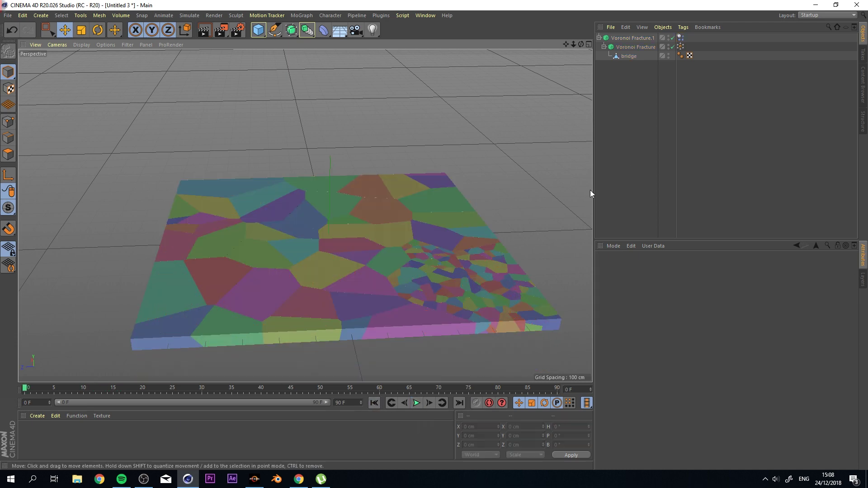
{"action": "left_click", "coordinate": [617, 39]}
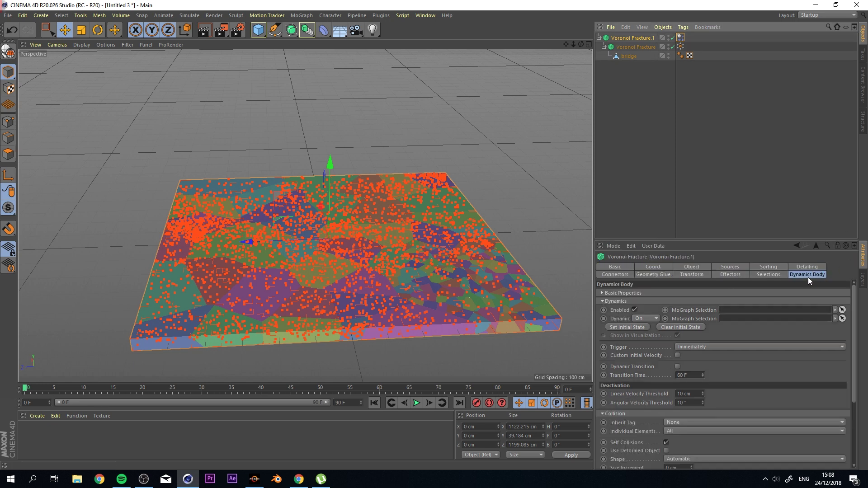
{"action": "left_click", "coordinate": [807, 276]}
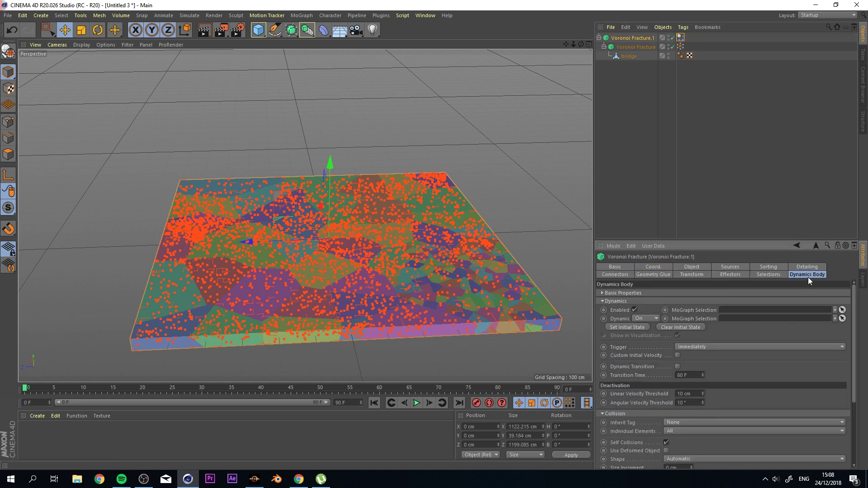
{"action": "left_click", "coordinate": [693, 348]}
{"action": "left_click", "coordinate": [721, 375]}
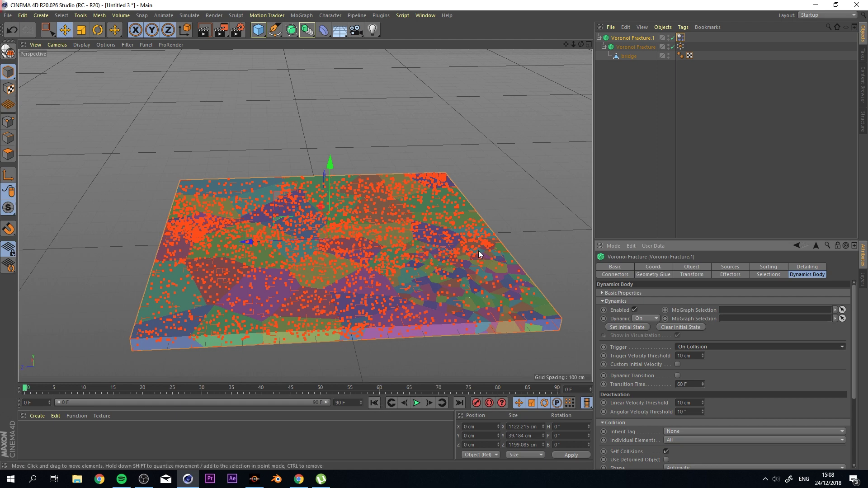
Play the simulation briefly to test the collision trigger, rewind to frame 0, and clear the selection.
{"action": "left_click", "coordinate": [417, 403]}
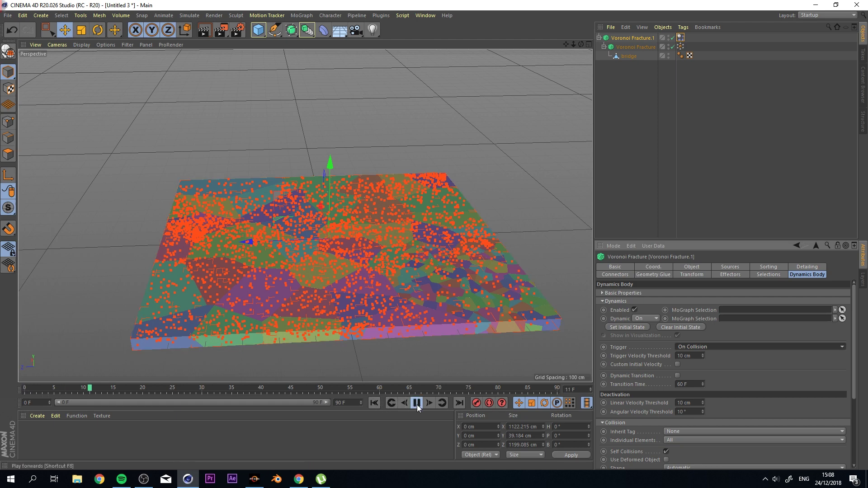
{"action": "left_click", "coordinate": [374, 403]}
{"action": "left_click", "coordinate": [267, 98]}
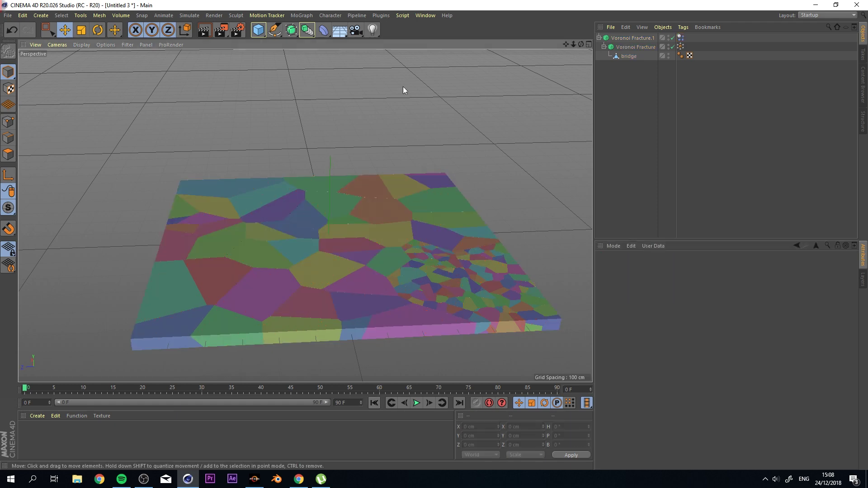
Add a Plain effector to the outer Voronoi Fracture and check it in the object's effector list at 100% strength.
{"action": "left_click", "coordinate": [633, 38]}
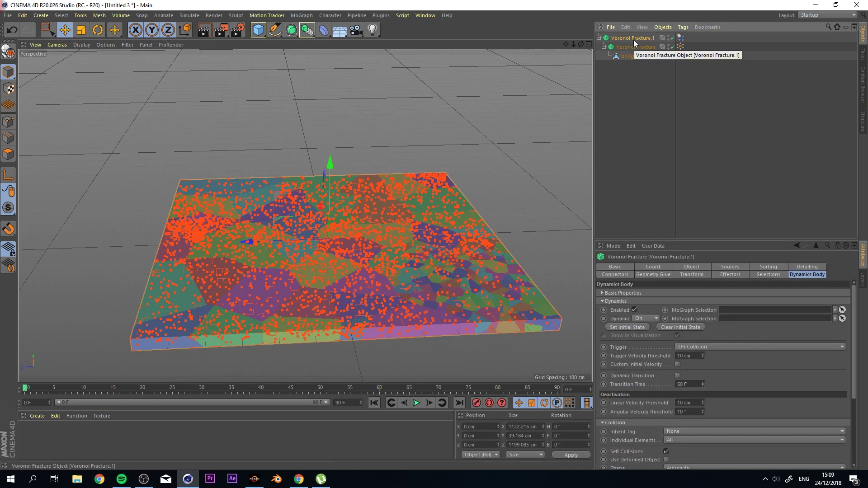
{"action": "left_click", "coordinate": [301, 15]}
{"action": "mouse_move", "coordinate": [324, 30]}
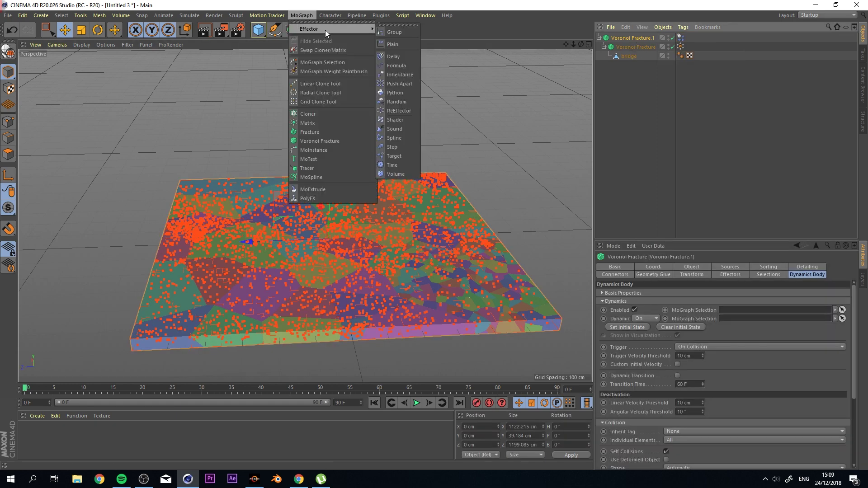
{"action": "left_click", "coordinate": [409, 44]}
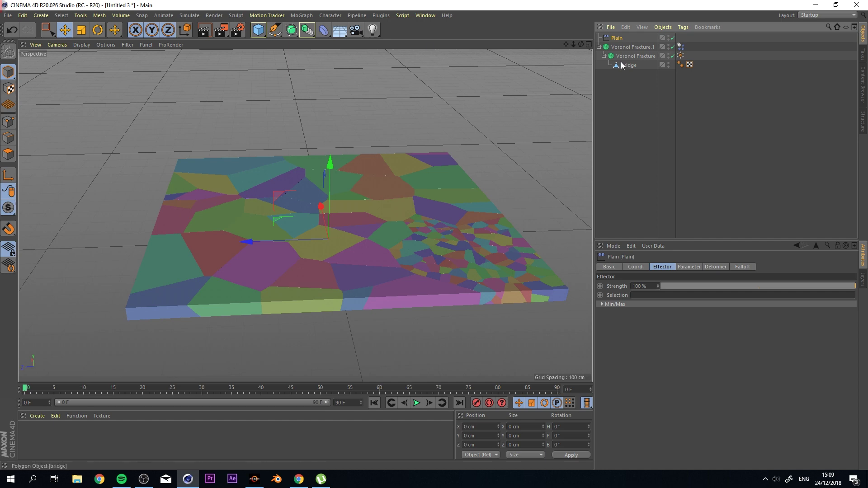
{"action": "left_click", "coordinate": [630, 46]}
{"action": "left_click", "coordinate": [738, 275]}
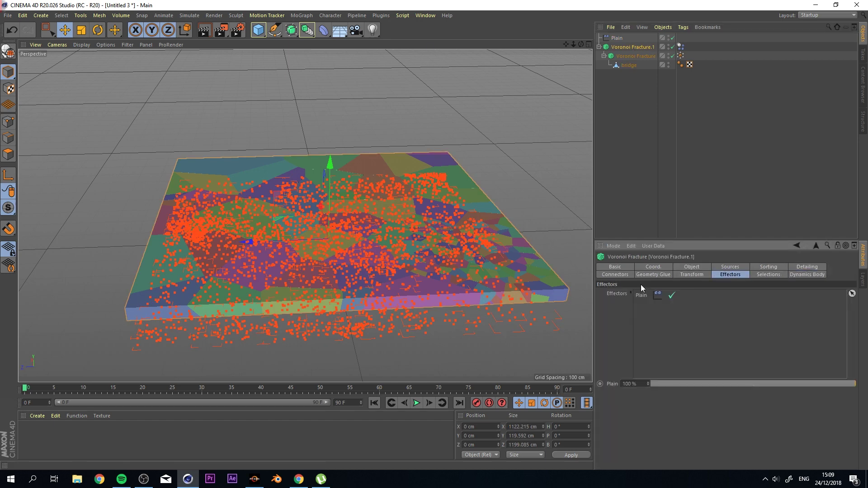
{"action": "left_click", "coordinate": [641, 296]}
{"action": "left_click_drag", "start_coordinate": [722, 385], "coordinate": [858, 388]}
Add a Spherical Field to the Plain effector's falloff.
{"action": "left_click", "coordinate": [618, 39]}
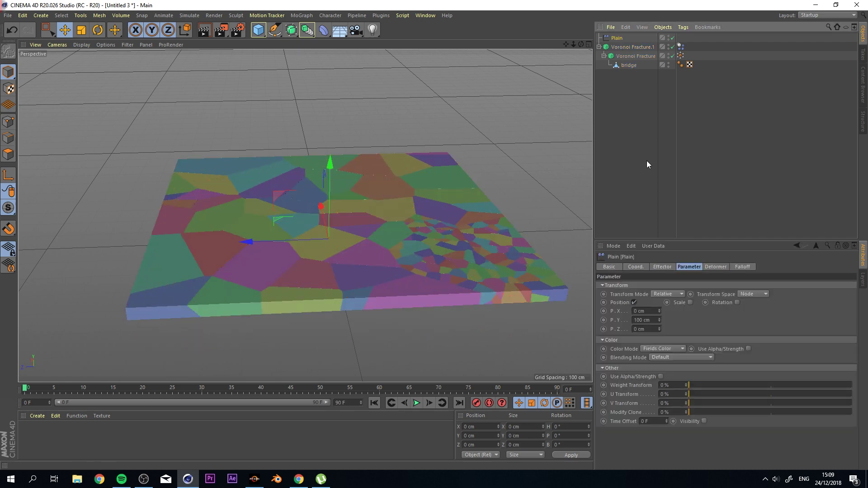
{"action": "left_click", "coordinate": [739, 267]}
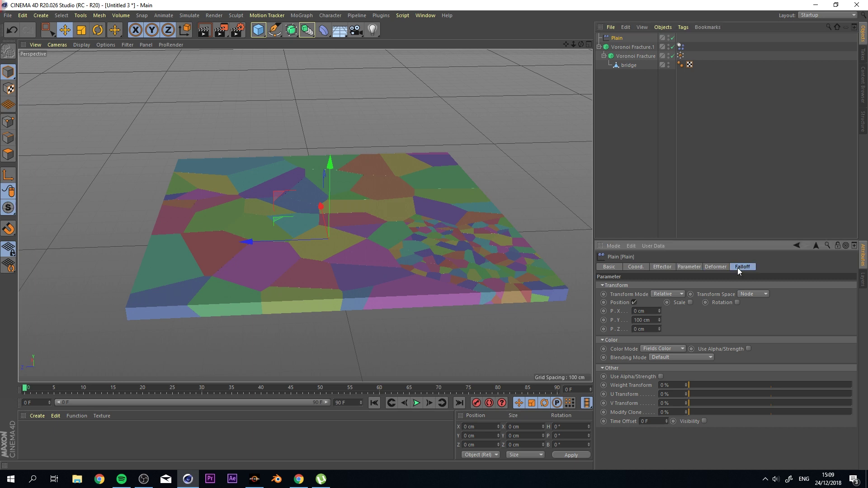
{"action": "left_click", "coordinate": [620, 354]}
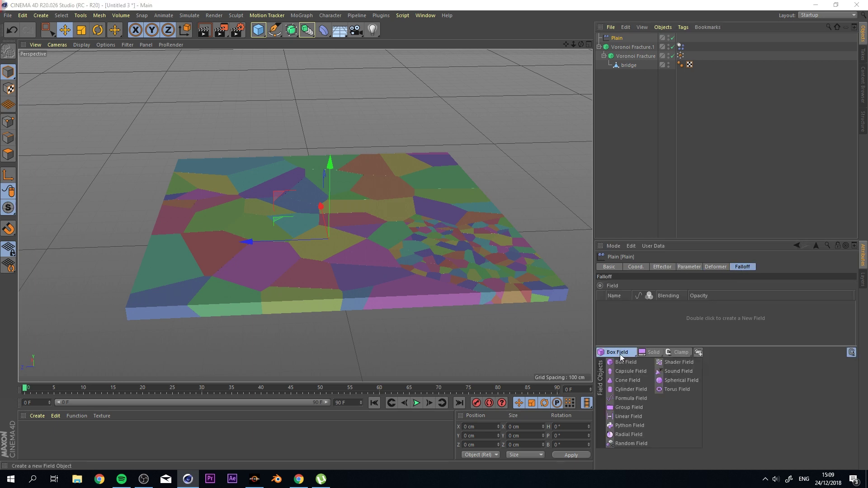
{"action": "left_click", "coordinate": [680, 381]}
{"action": "scroll", "coordinate": [381, 215], "scroll_direction": "down", "scroll_amount": 3}
{"action": "scroll", "coordinate": [353, 226], "scroll_direction": "up", "scroll_amount": 3}
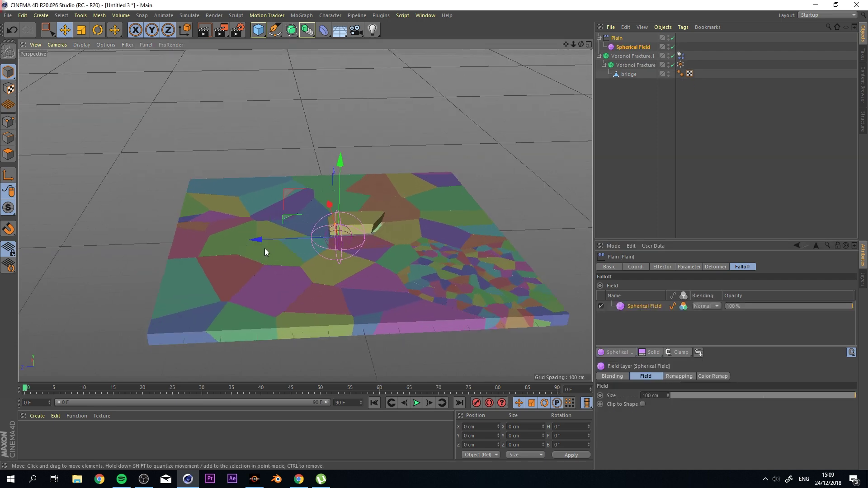
{"action": "left_click_drag", "start_coordinate": [265, 252], "coordinate": [344, 256], "text": "alt"}
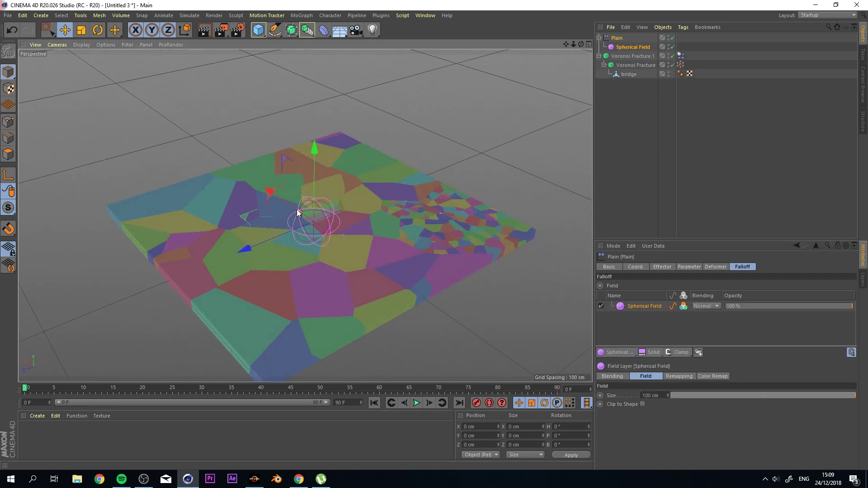
Move the Plain effector with its spherical field back and forth over the slab to test its influence on the fragments.
{"action": "left_click_drag", "start_coordinate": [298, 211], "coordinate": [271, 200]}
{"action": "left_click_drag", "start_coordinate": [250, 249], "coordinate": [421, 212]}
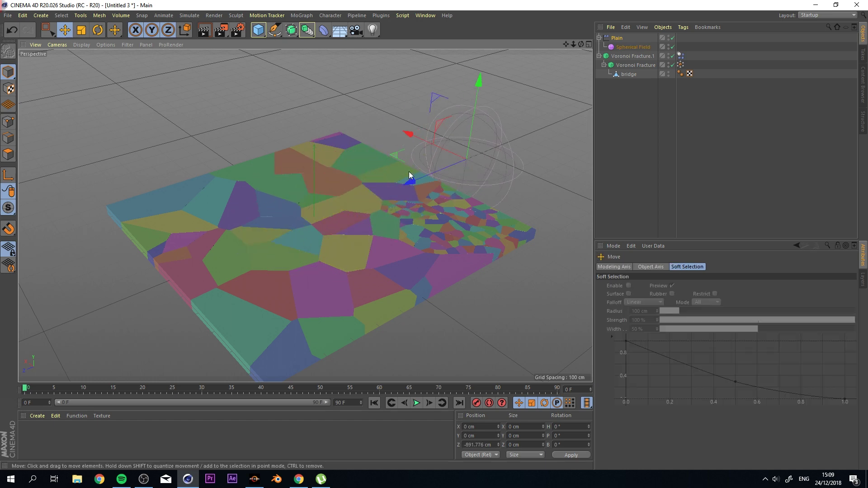
{"action": "left_click_drag", "start_coordinate": [409, 172], "coordinate": [370, 188]}
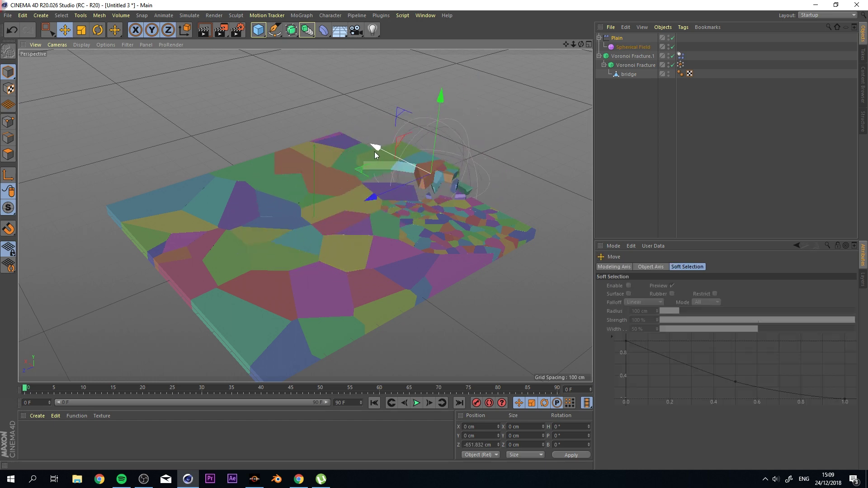
{"action": "left_click_drag", "start_coordinate": [375, 153], "coordinate": [452, 216]}
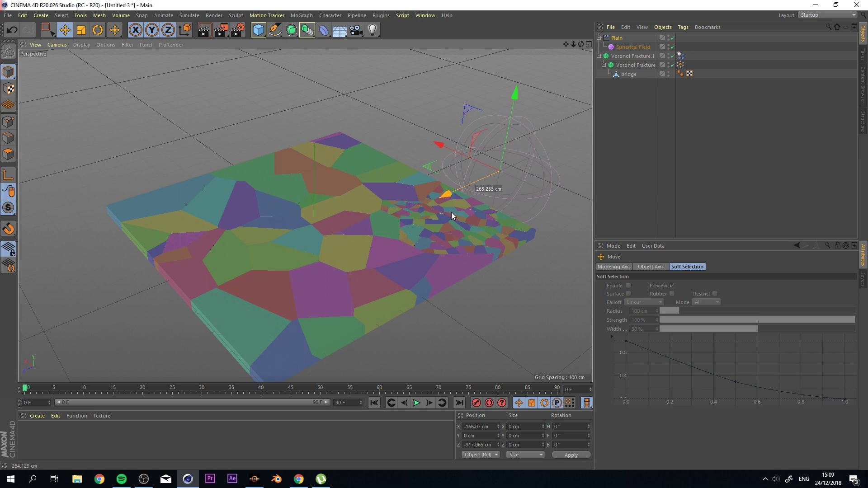
{"action": "left_click_drag", "start_coordinate": [388, 213], "coordinate": [317, 197], "text": "alt"}
{"action": "left_click_drag", "start_coordinate": [464, 219], "coordinate": [312, 219]}
Set the Plain effector's Y position parameter to -10 cm.
{"action": "left_click", "coordinate": [617, 38]}
{"action": "left_click", "coordinate": [695, 267]}
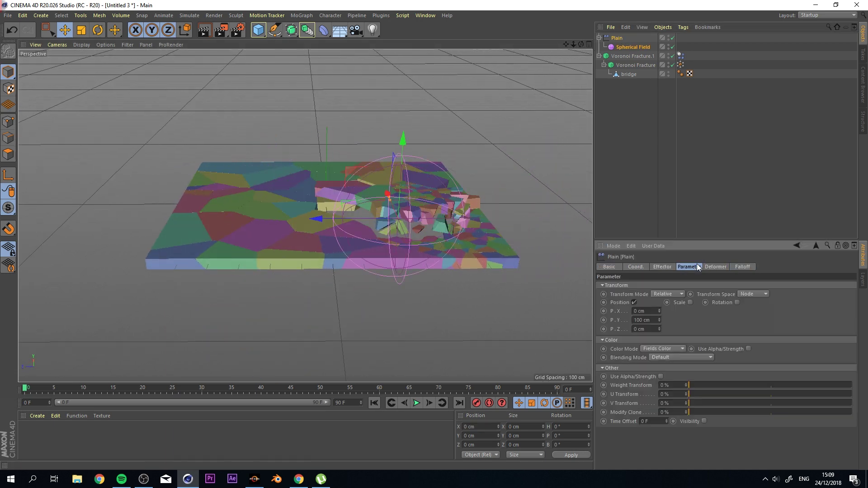
{"action": "double_click", "coordinate": [647, 320]}
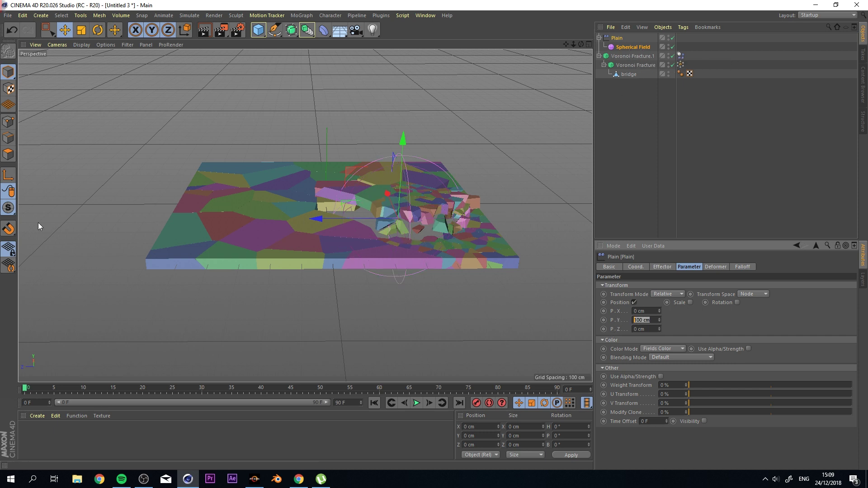
{"action": "left_click_drag", "start_coordinate": [322, 219], "coordinate": [344, 220]}
{"action": "left_click_drag", "start_coordinate": [651, 320], "coordinate": [364, 311]}
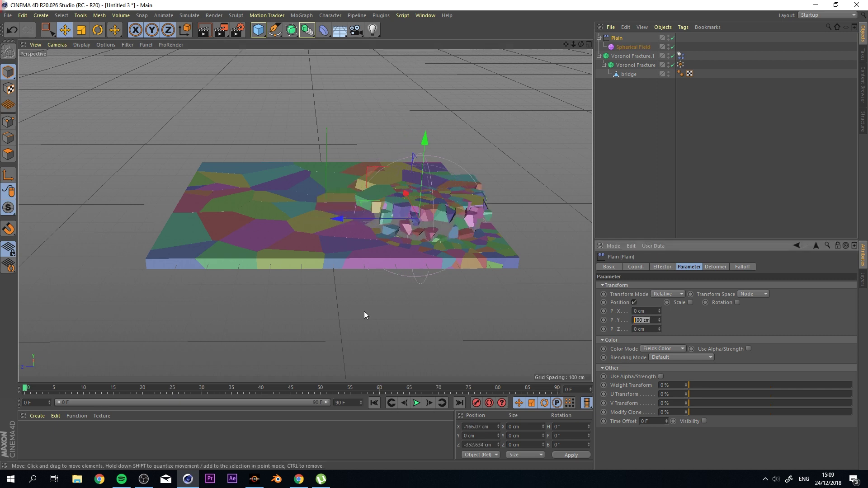
{"action": "key", "text": "BackSpace"}
{"action": "type", "text": "-10"}
{"action": "key", "text": "Return"}
Place the Plain effector just outside the slab at X -127.07 cm and Z -952.04 cm, and keyframe its Z position at frame 0.
{"action": "left_click_drag", "start_coordinate": [336, 215], "coordinate": [380, 224]}
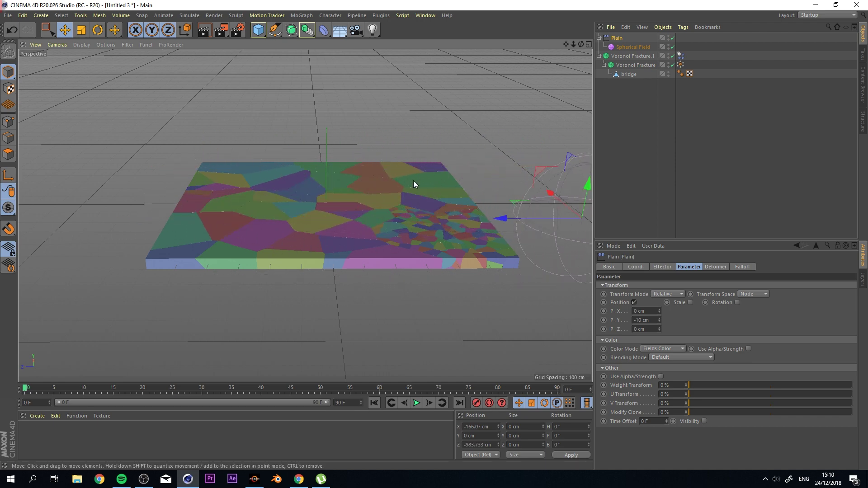
{"action": "left_click_drag", "start_coordinate": [359, 162], "coordinate": [462, 199], "text": "alt"}
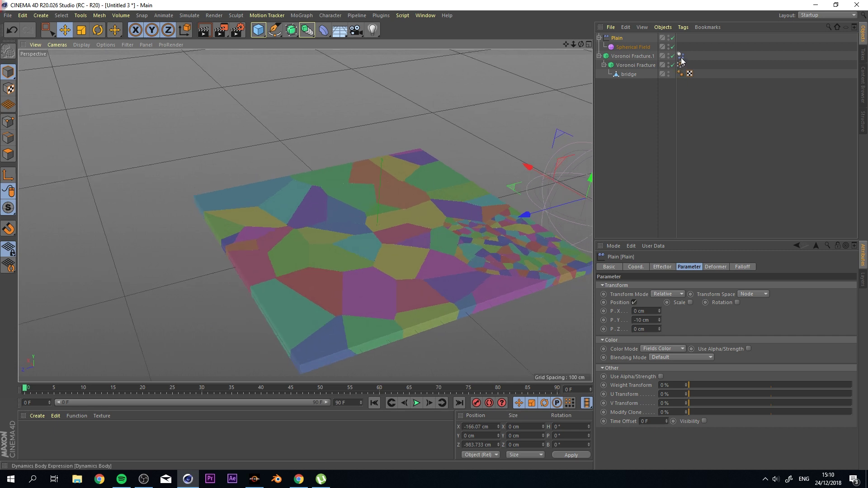
{"action": "left_click_drag", "start_coordinate": [432, 137], "coordinate": [457, 151], "text": "alt"}
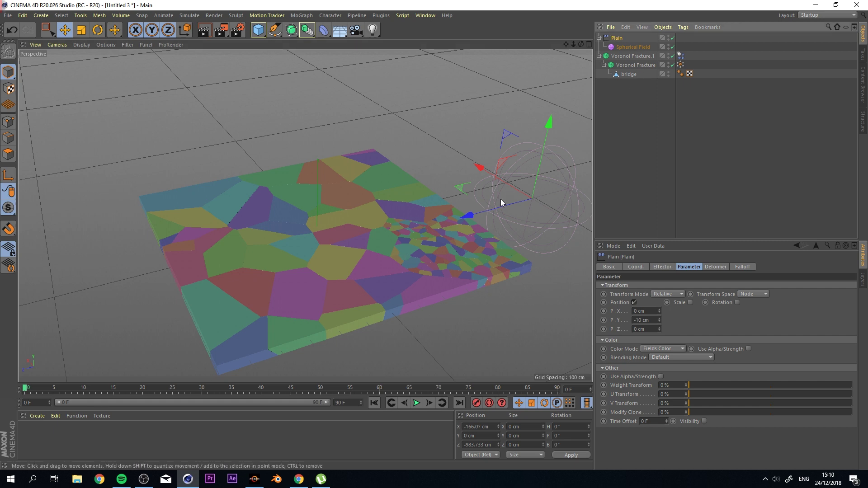
{"action": "left_click_drag", "start_coordinate": [468, 217], "coordinate": [461, 218]}
{"action": "left_click", "coordinate": [661, 267]}
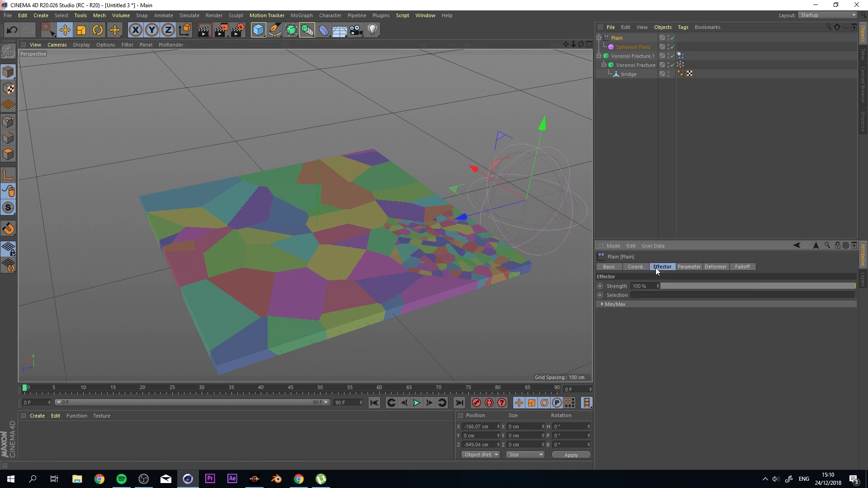
{"action": "left_click", "coordinate": [635, 268]}
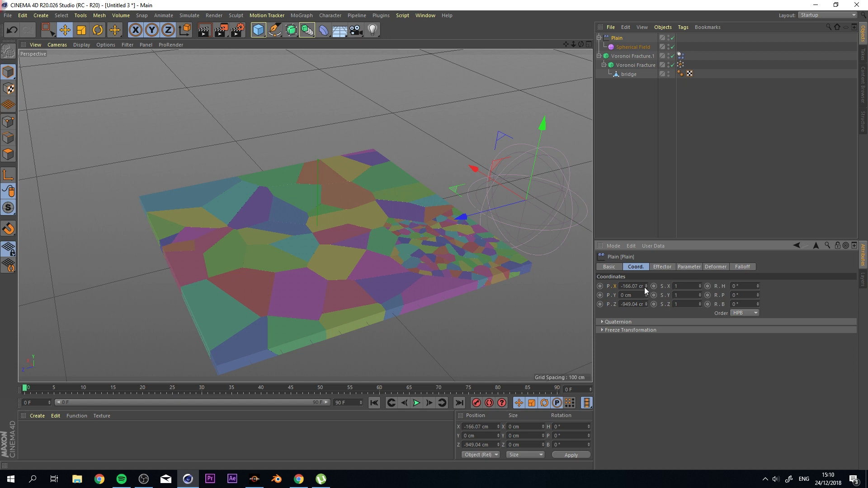
{"action": "left_click_drag", "start_coordinate": [644, 286], "coordinate": [648, 311]}
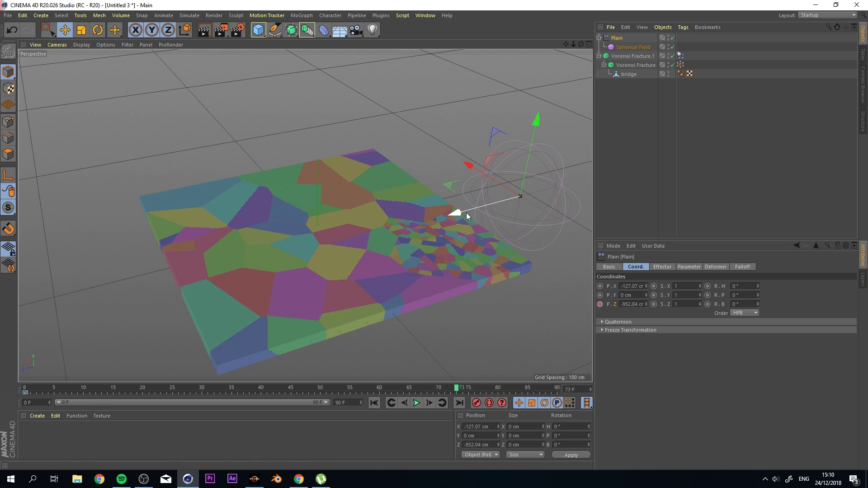
At frame 70, move the Plain effector across the slab to Z 866.413 cm and keyframe its Z position.
{"action": "left_click_drag", "start_coordinate": [461, 390], "coordinate": [444, 389]}
{"action": "left_click_drag", "start_coordinate": [455, 213], "coordinate": [28, 326]}
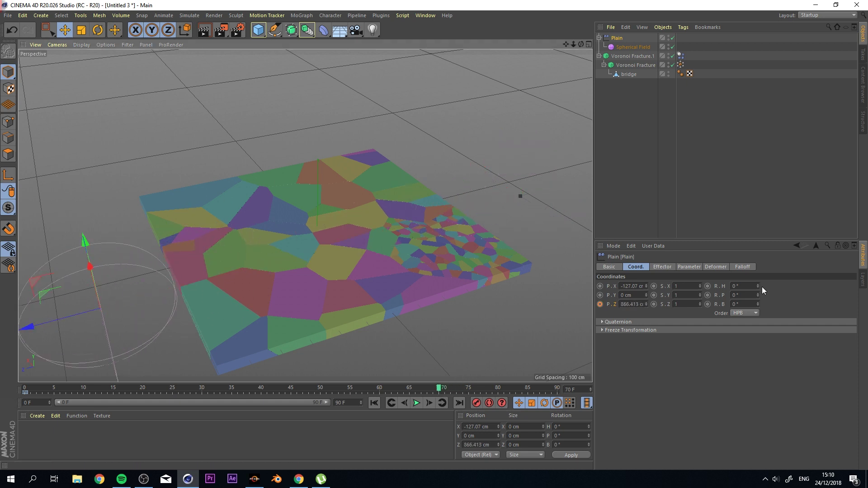
{"action": "left_click", "coordinate": [600, 304]}
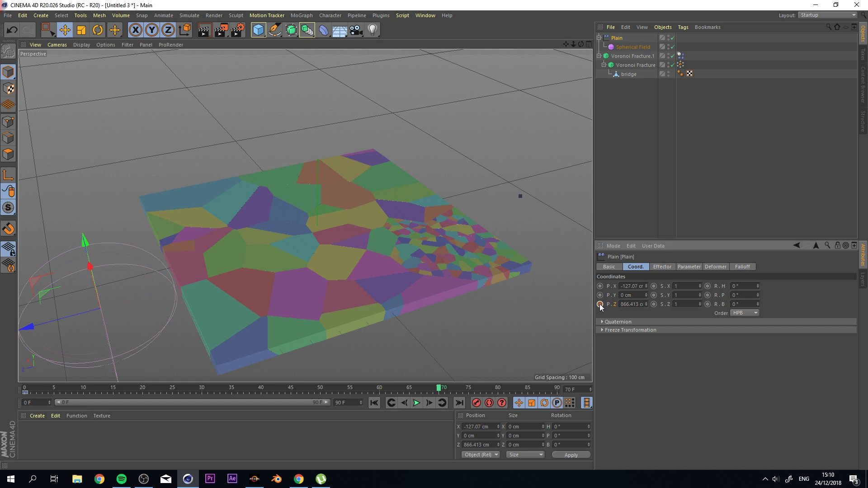
Return to frame 0 and play the simulation, inspecting the collapsing slab from several angles.
{"action": "left_click_drag", "start_coordinate": [343, 389], "coordinate": [17, 384]}
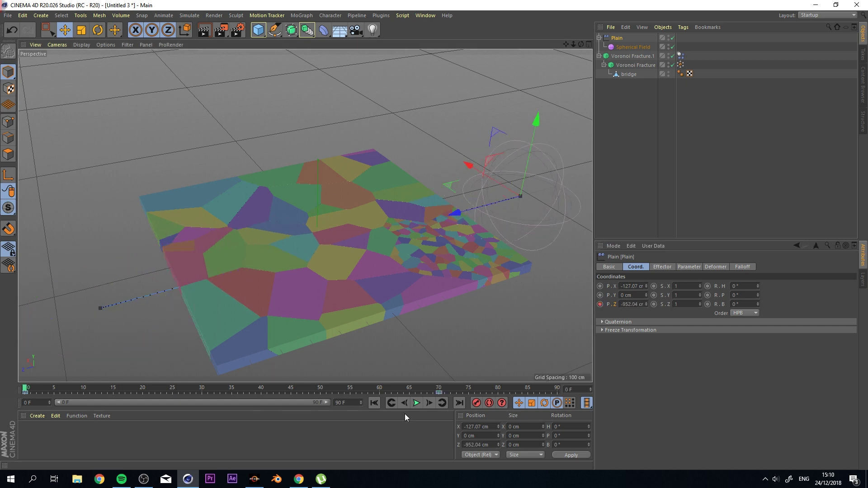
{"action": "left_click", "coordinate": [417, 403]}
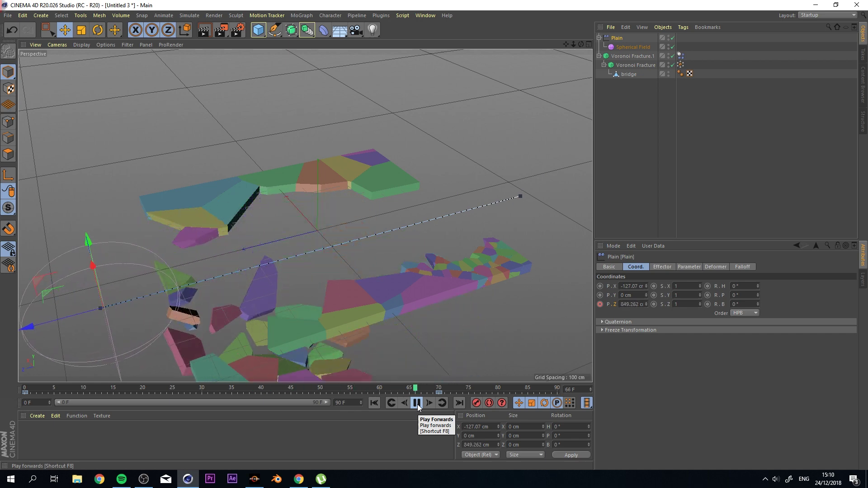
{"action": "left_click_drag", "start_coordinate": [506, 234], "coordinate": [392, 282], "text": "alt"}
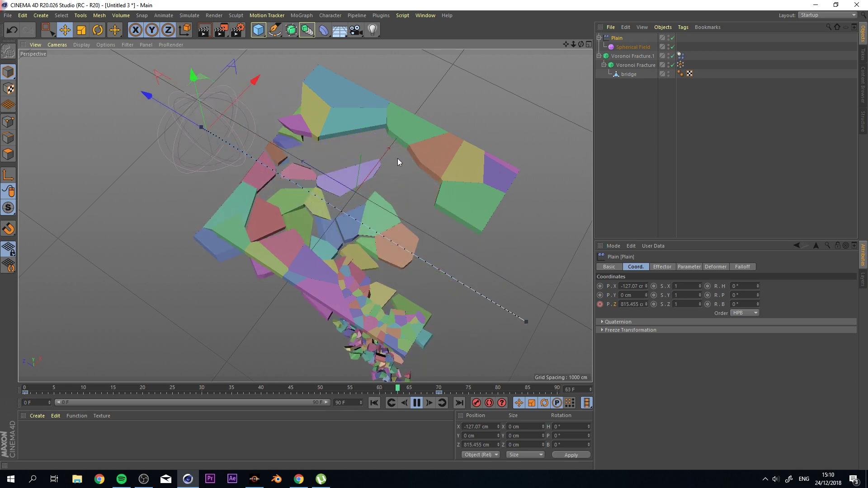
{"action": "left_click_drag", "start_coordinate": [346, 213], "coordinate": [476, 142], "text": "alt"}
{"action": "left_click_drag", "start_coordinate": [533, 155], "coordinate": [493, 169], "text": "alt"}
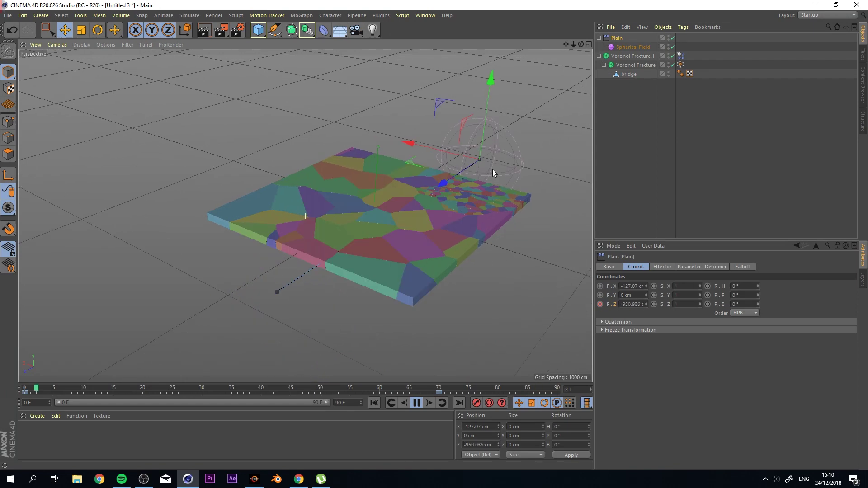
Pause the simulation at frame 38 and examine the partly collapsed slab from several angles.
{"action": "left_click", "coordinate": [632, 47]}
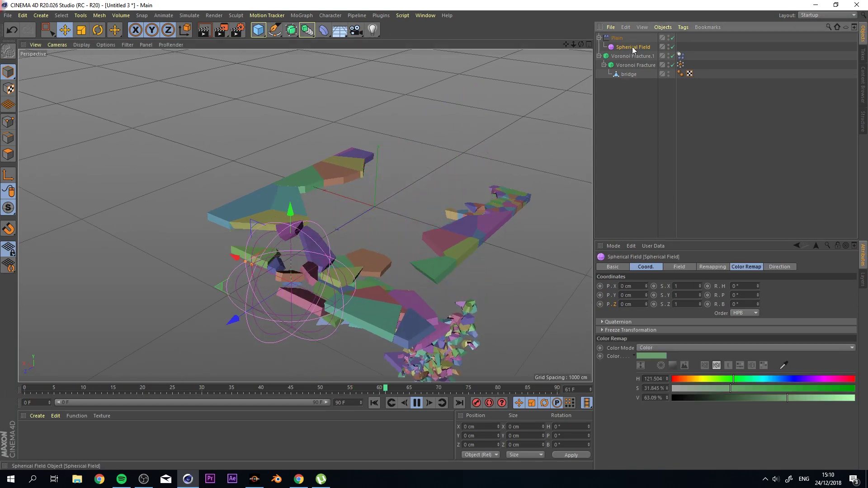
{"action": "left_click", "coordinate": [628, 54]}
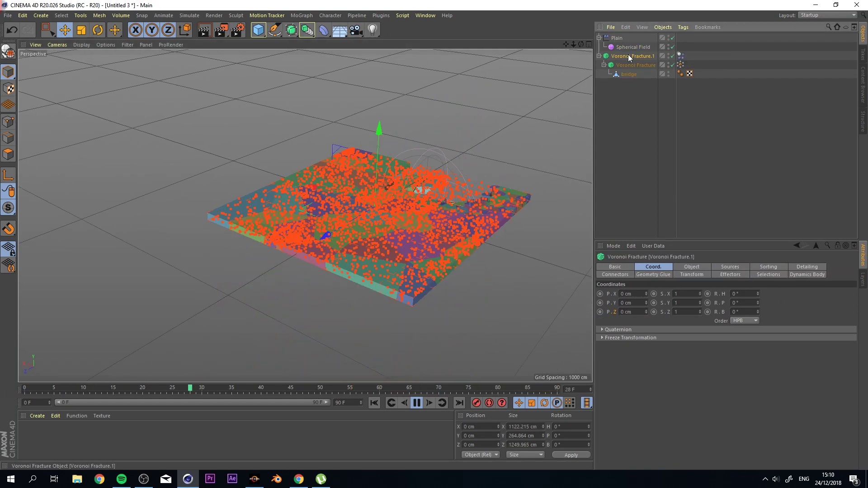
{"action": "left_click", "coordinate": [522, 124]}
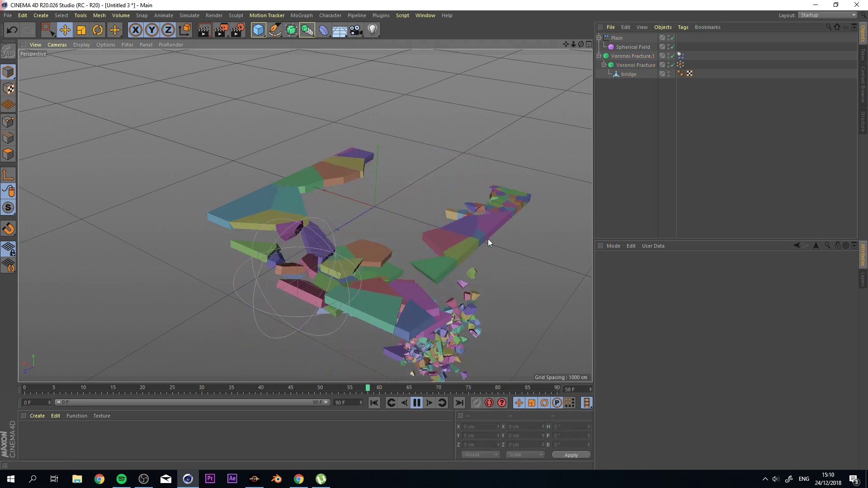
{"action": "left_click", "coordinate": [417, 403]}
{"action": "left_click_drag", "start_coordinate": [384, 300], "coordinate": [328, 208], "text": "alt"}
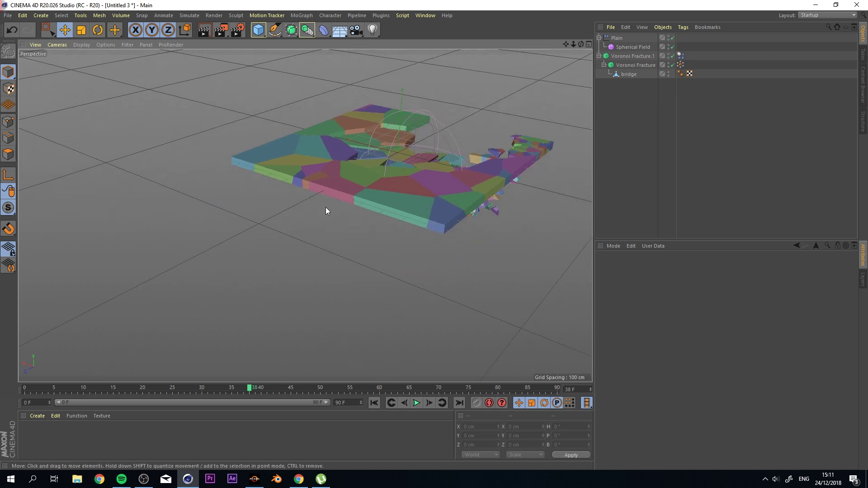
{"action": "left_click", "coordinate": [622, 48]}
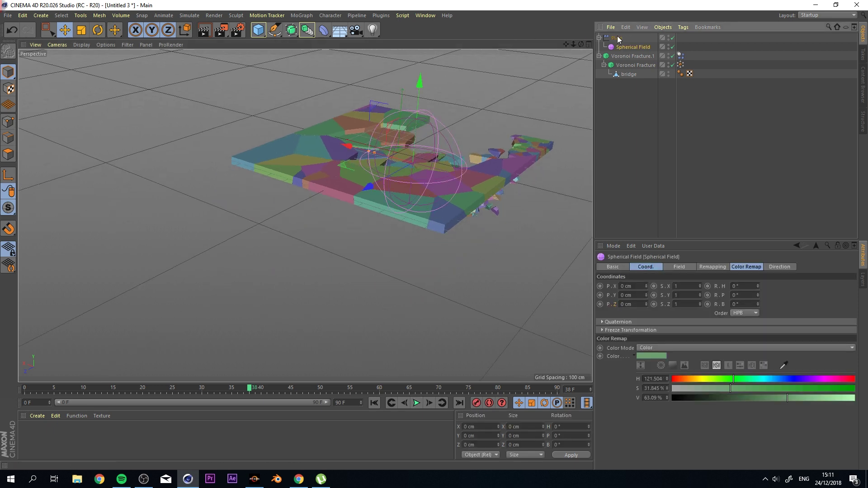
{"action": "left_click", "coordinate": [302, 16]}
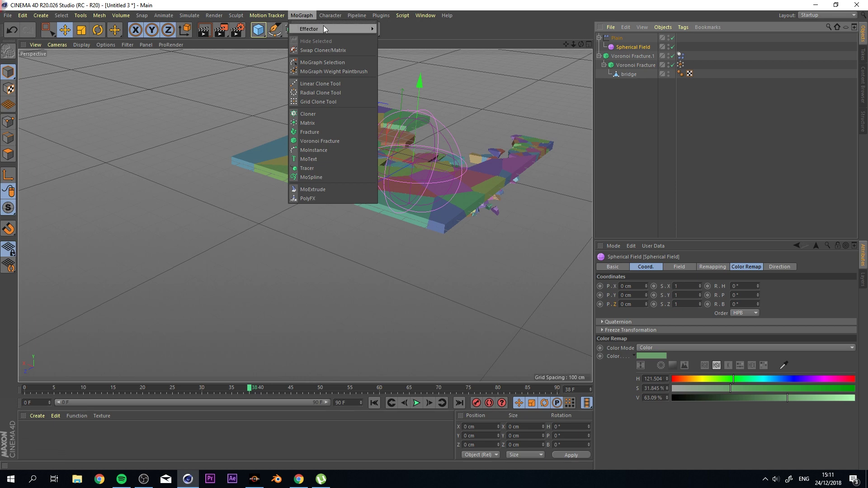
{"action": "left_click", "coordinate": [496, 96]}
{"action": "left_click_drag", "start_coordinate": [508, 91], "coordinate": [388, 180], "text": "alt"}
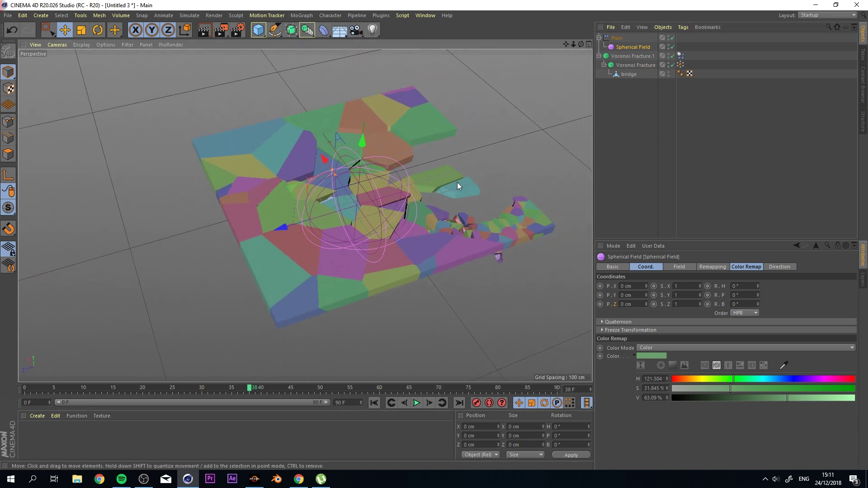
{"action": "middle_click_drag", "start_coordinate": [475, 170], "coordinate": [454, 190], "text": "alt"}
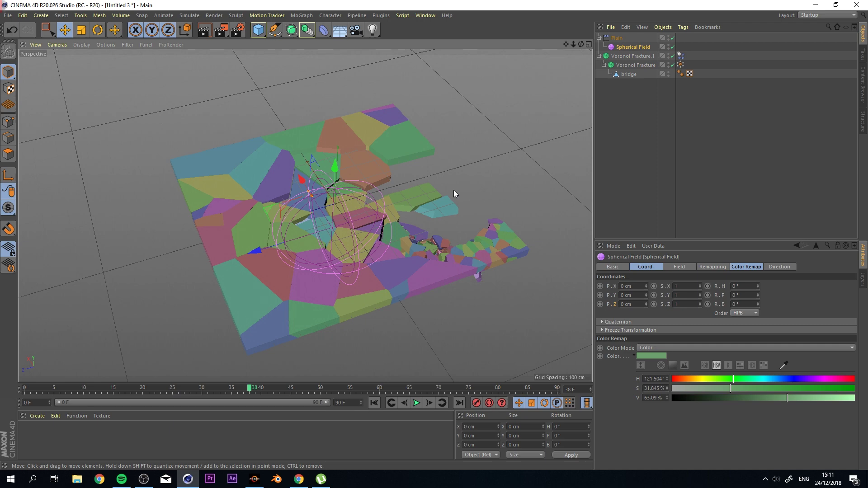
{"action": "left_click", "coordinate": [454, 190]}
Add a ground plane beneath the slab, lowered to about Y -440 cm and scaled to about 2369 cm square.
{"action": "left_click_drag", "start_coordinate": [234, 215], "coordinate": [324, 154], "text": "alt"}
{"action": "left_click_drag", "start_coordinate": [257, 35], "coordinate": [387, 43]}
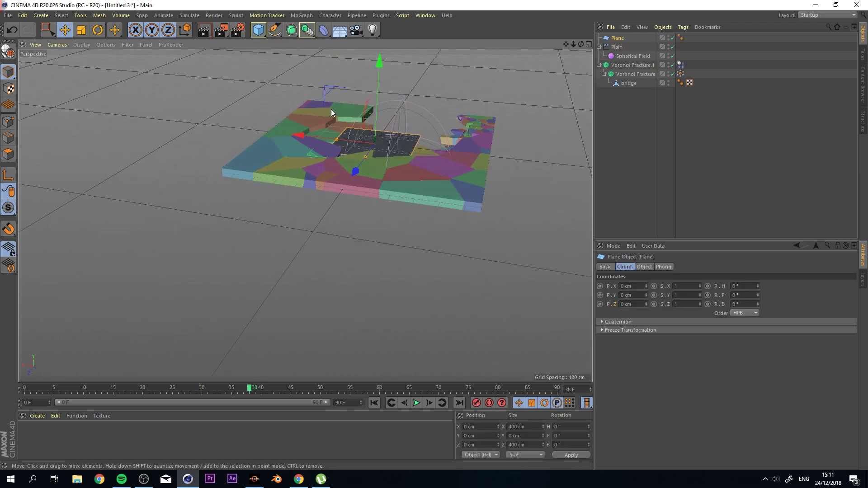
{"action": "scroll", "coordinate": [331, 109], "scroll_direction": "down", "scroll_amount": 3}
{"action": "key", "text": "r"}
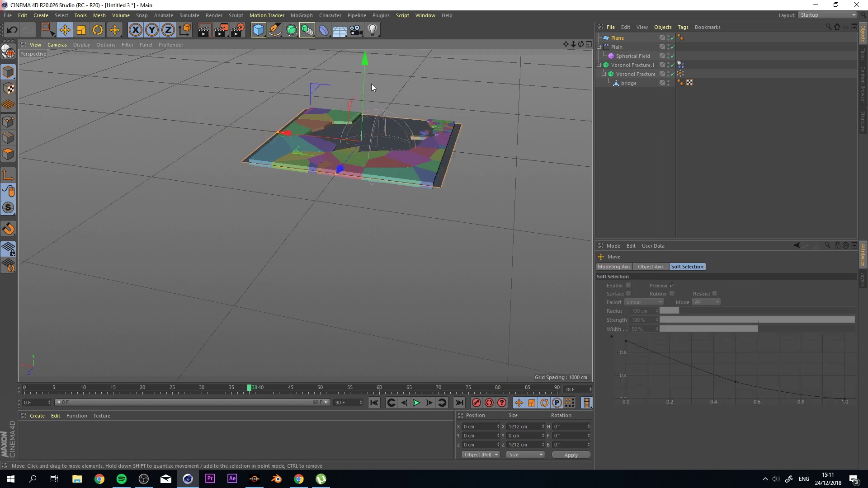
{"action": "left_click_drag", "start_coordinate": [371, 87], "coordinate": [222, 206]}
{"action": "left_click_drag", "start_coordinate": [354, 218], "coordinate": [88, 198], "text": "alt"}
{"action": "scroll", "coordinate": [219, 182], "scroll_direction": "up", "scroll_amount": 6}
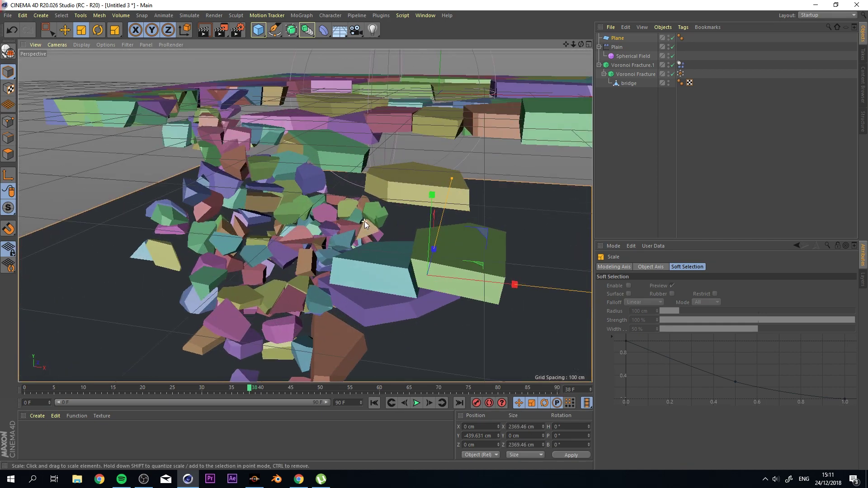
Apply a Collider Body tag to the ground plane so the falling fragments hit it.
{"action": "scroll", "coordinate": [354, 228], "scroll_direction": "down", "scroll_amount": 3}
{"action": "scroll", "coordinate": [354, 230], "scroll_direction": "down", "scroll_amount": 3}
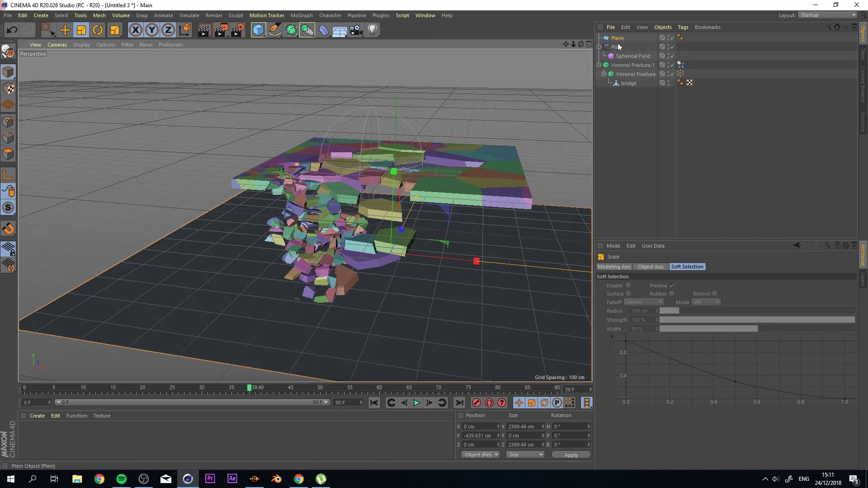
{"action": "right_click", "coordinate": [619, 46]}
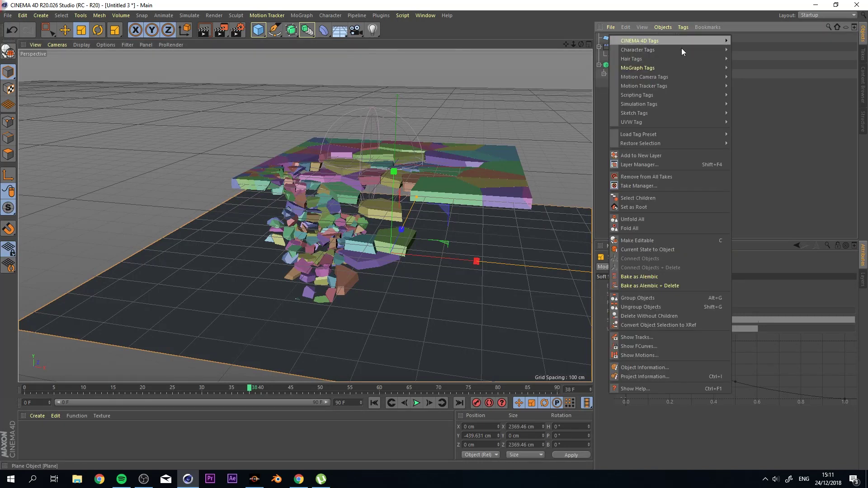
{"action": "left_click", "coordinate": [766, 111]}
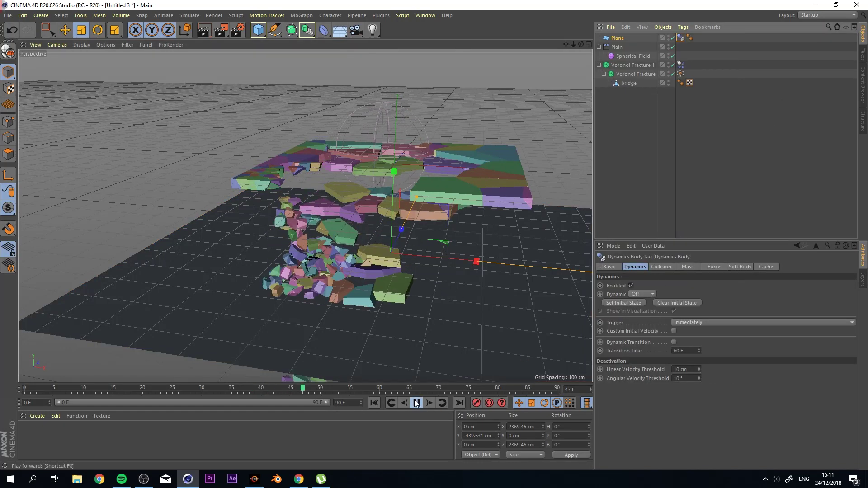
Replay the simulation from frame 0 and examine from several angles how the fragments land on the ground plane.
{"action": "left_click_drag", "start_coordinate": [399, 324], "coordinate": [498, 255], "text": "alt"}
{"action": "scroll", "coordinate": [456, 296], "scroll_direction": "up", "scroll_amount": 4}
{"action": "left_click_drag", "start_coordinate": [438, 299], "coordinate": [418, 398], "text": "alt"}
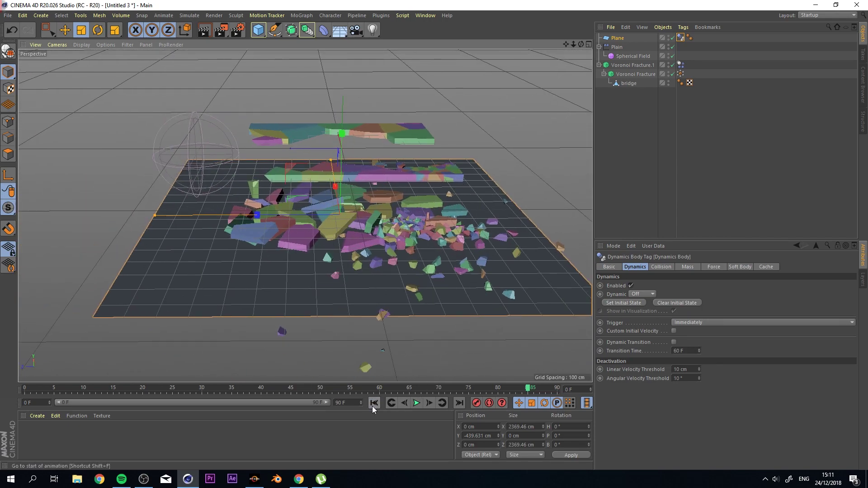
{"action": "left_click", "coordinate": [374, 403]}
{"action": "left_click", "coordinate": [416, 403]}
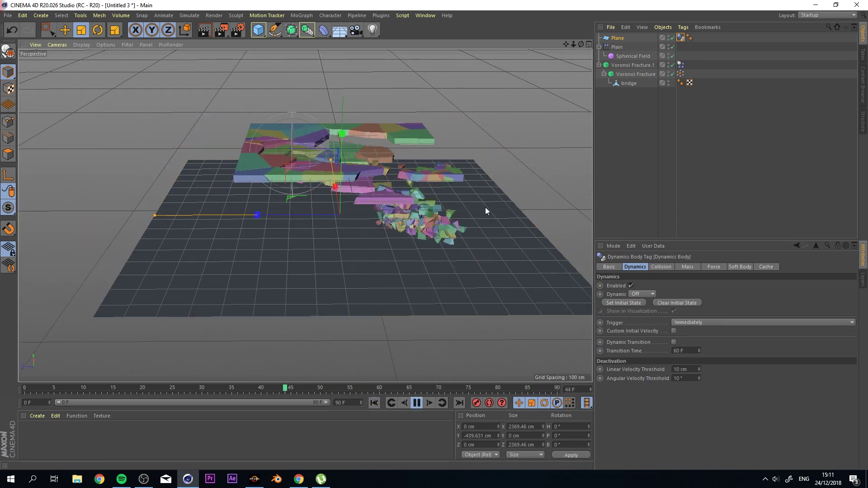
{"action": "left_click_drag", "start_coordinate": [484, 207], "coordinate": [404, 184], "text": "alt"}
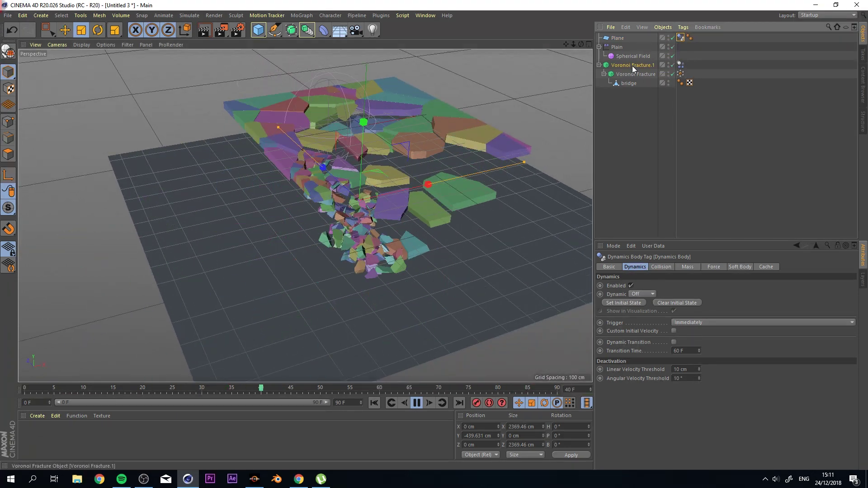
Set the outer Voronoi Fracture's dynamics body collision Bounce to 0% and Friction to 100%.
{"action": "left_click", "coordinate": [680, 64]}
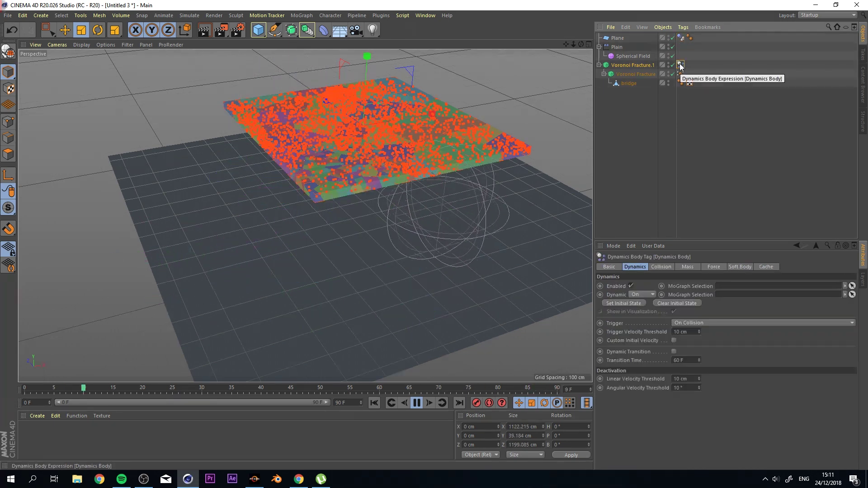
{"action": "left_click", "coordinate": [637, 65]}
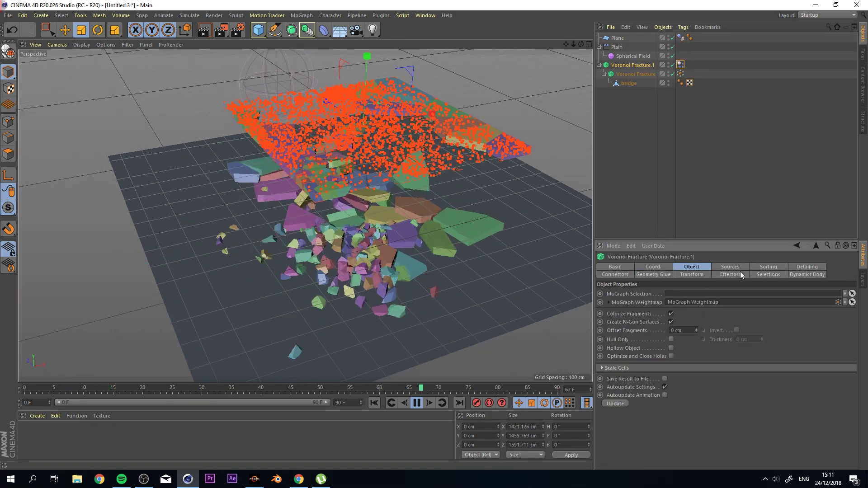
{"action": "left_click", "coordinate": [796, 274]}
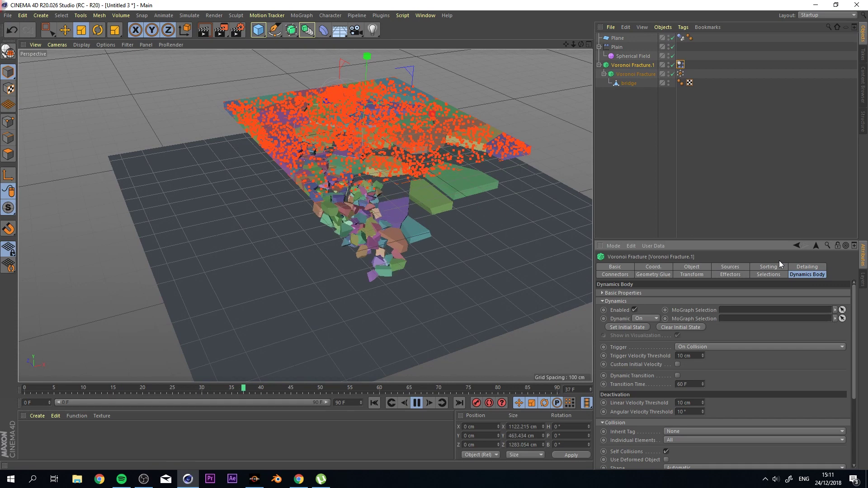
{"action": "left_click_drag", "start_coordinate": [854, 364], "coordinate": [862, 433]}
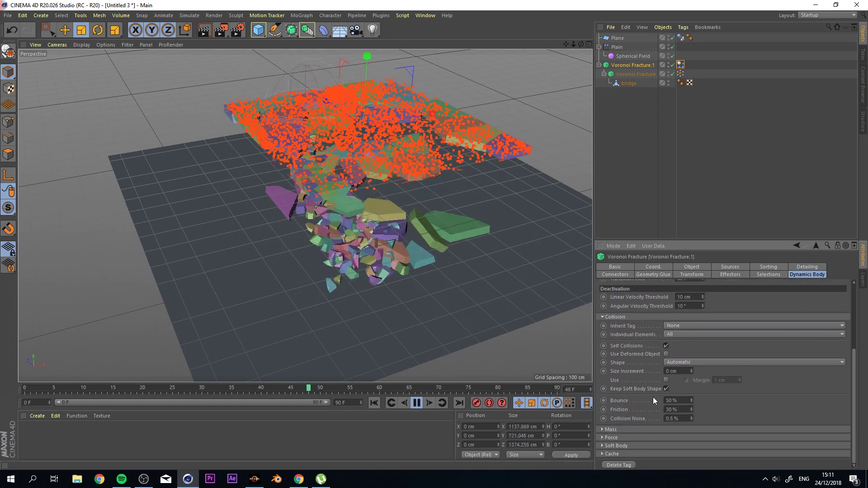
{"action": "left_click_drag", "start_coordinate": [692, 401], "coordinate": [691, 427]}
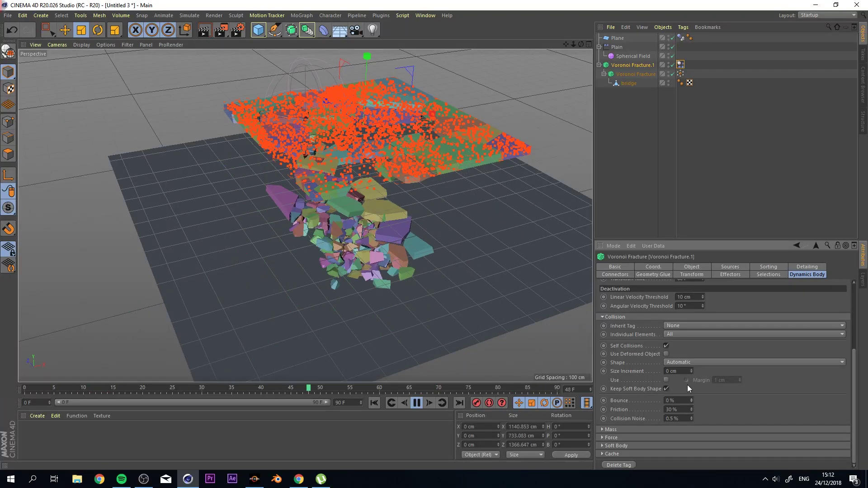
{"action": "left_click_drag", "start_coordinate": [691, 410], "coordinate": [691, 409]}
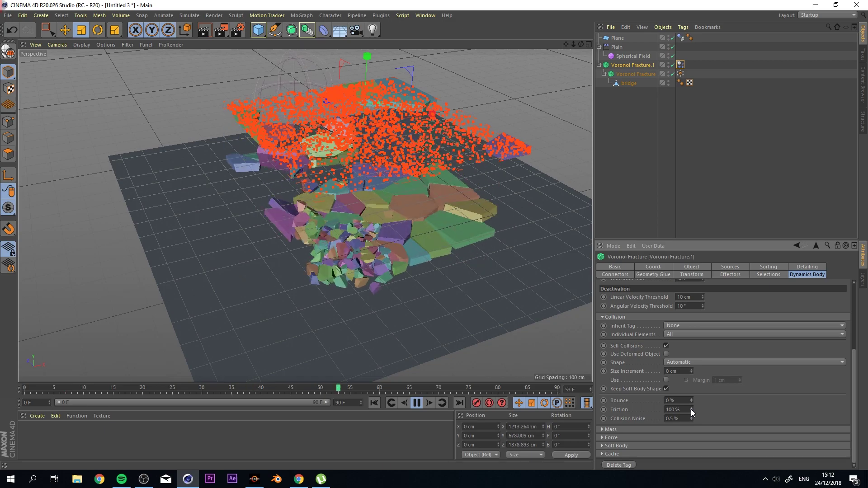
Set the outer Voronoi Fracture's Collision Noise to 0%.
{"action": "left_click_drag", "start_coordinate": [280, 205], "coordinate": [477, 274], "text": "alt"}
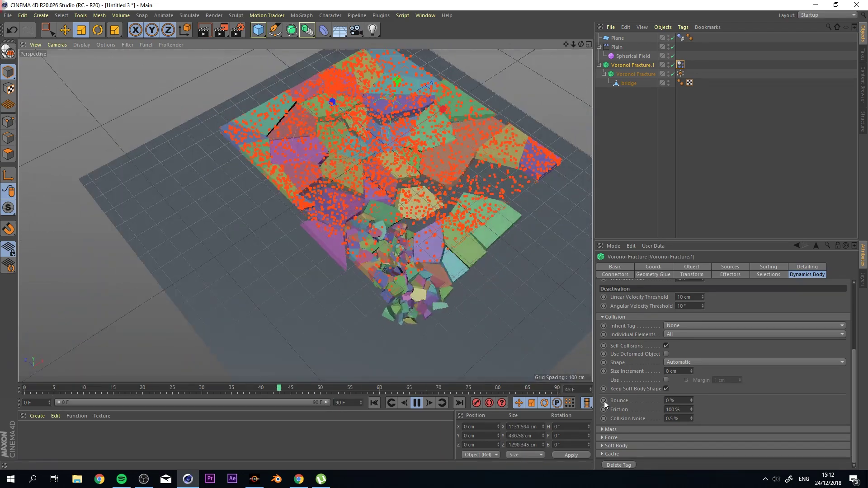
{"action": "left_click_drag", "start_coordinate": [684, 410], "coordinate": [659, 411]}
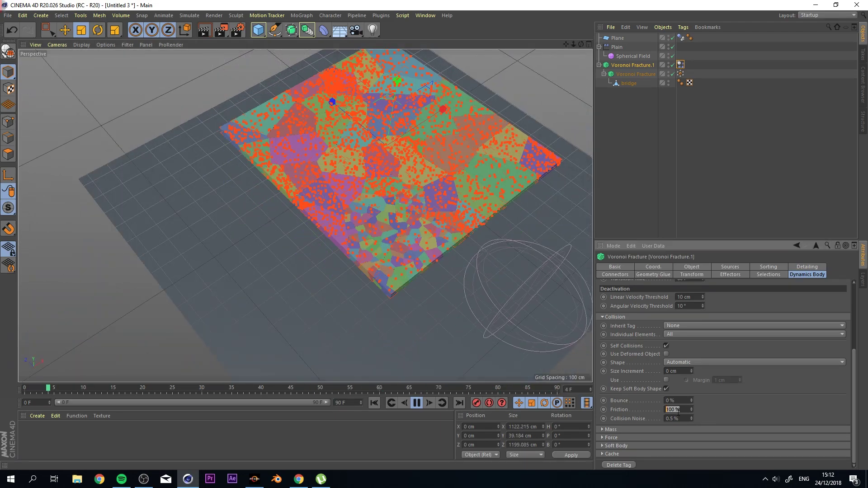
{"action": "key", "text": "Tab"}
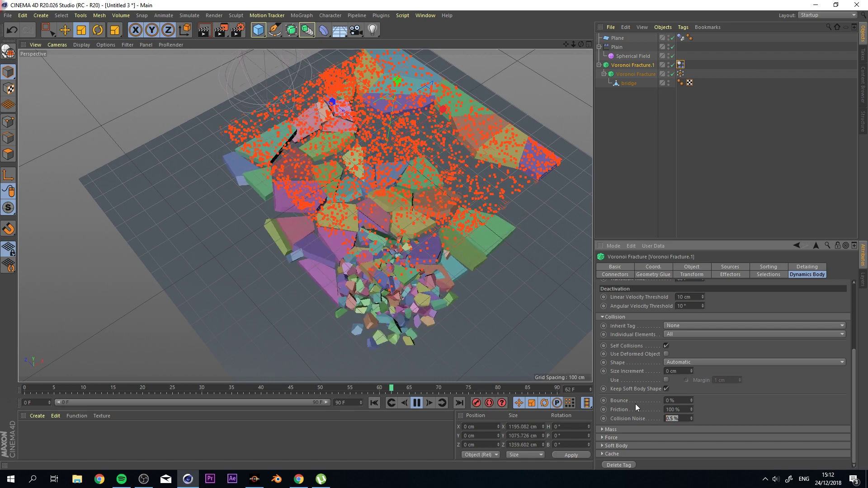
{"action": "type", "text": "0"}
{"action": "key", "text": "Return"}
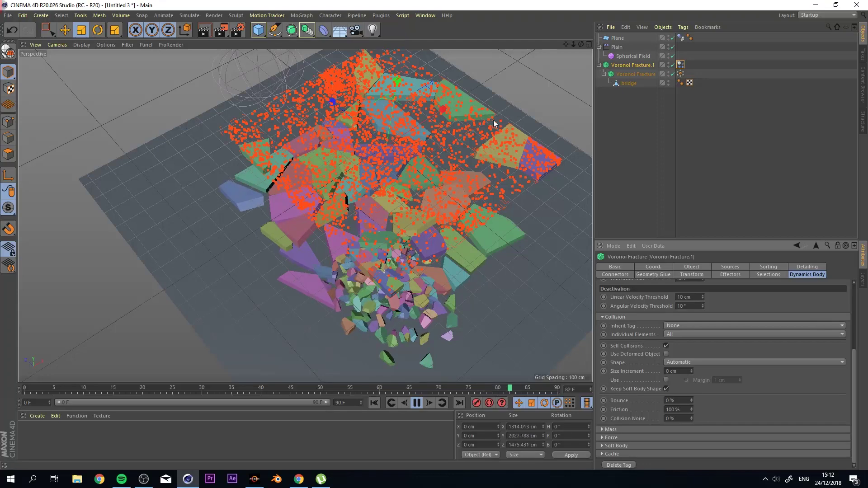
Return the animation to frame 0, inspect the intact slab above the plane, and deselect everything.
{"action": "left_click", "coordinate": [375, 404]}
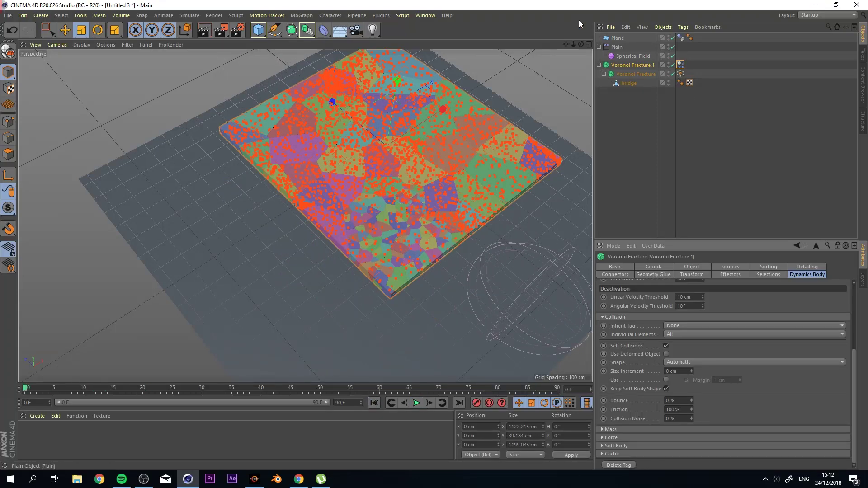
{"action": "left_click_drag", "start_coordinate": [229, 183], "coordinate": [333, 214], "text": "alt"}
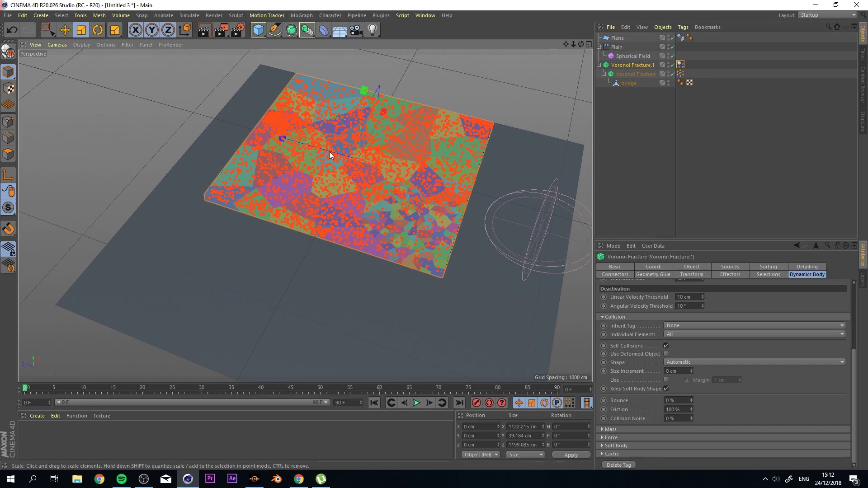
{"action": "middle_click_drag", "start_coordinate": [329, 151], "coordinate": [297, 197], "text": "alt"}
{"action": "mouse_move", "coordinate": [298, 197]}
{"action": "left_mouse_down", "text": "alt"}
{"action": "mouse_move", "coordinate": [301, 204]}
{"action": "mouse_move", "coordinate": [304, 197]}
{"action": "left_mouse_up", "text": "alt"}
{"action": "scroll", "coordinate": [300, 197], "scroll_direction": "up", "scroll_amount": 4}
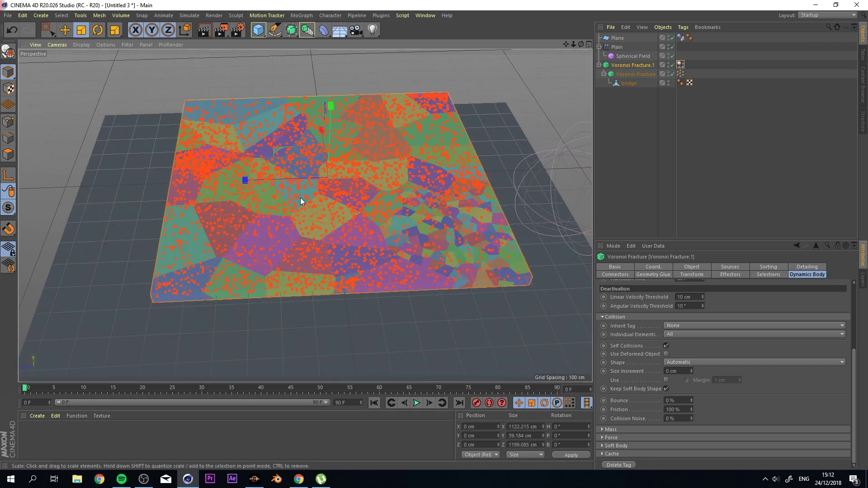
{"action": "left_click_drag", "start_coordinate": [300, 197], "coordinate": [365, 179], "text": "alt"}
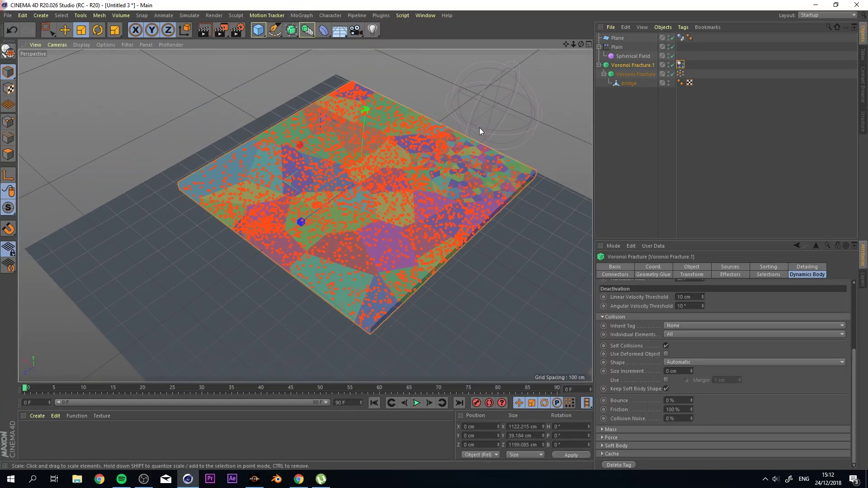
{"action": "left_click", "coordinate": [410, 103]}
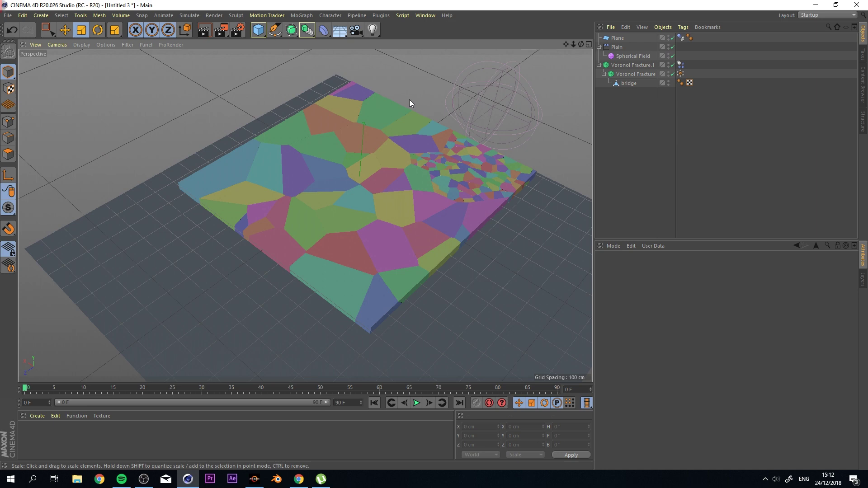